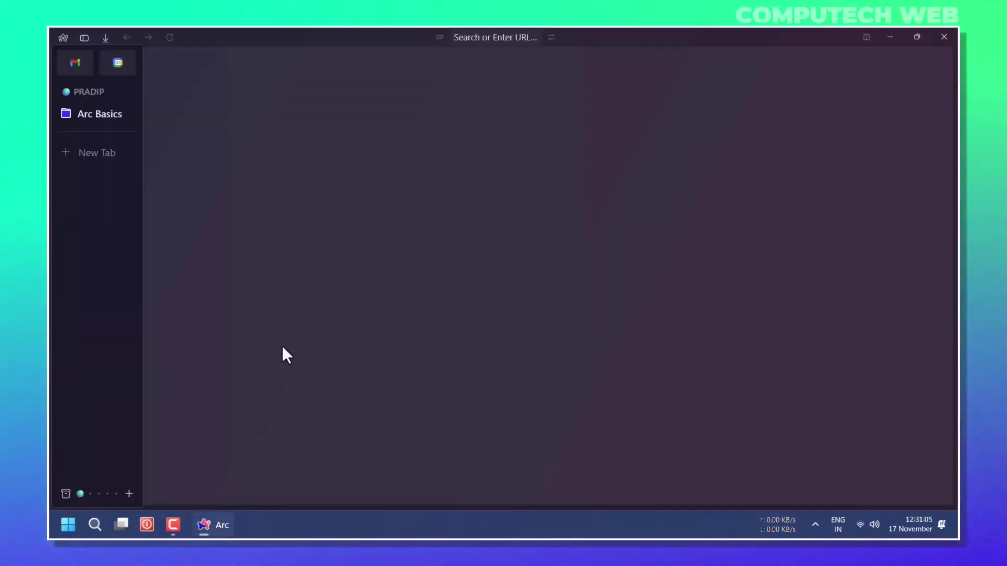
- Search the web for 'vcredist aio' and open the TechPowerUp Visual C++ runtimes page
key("ctrl+t")
type("v")
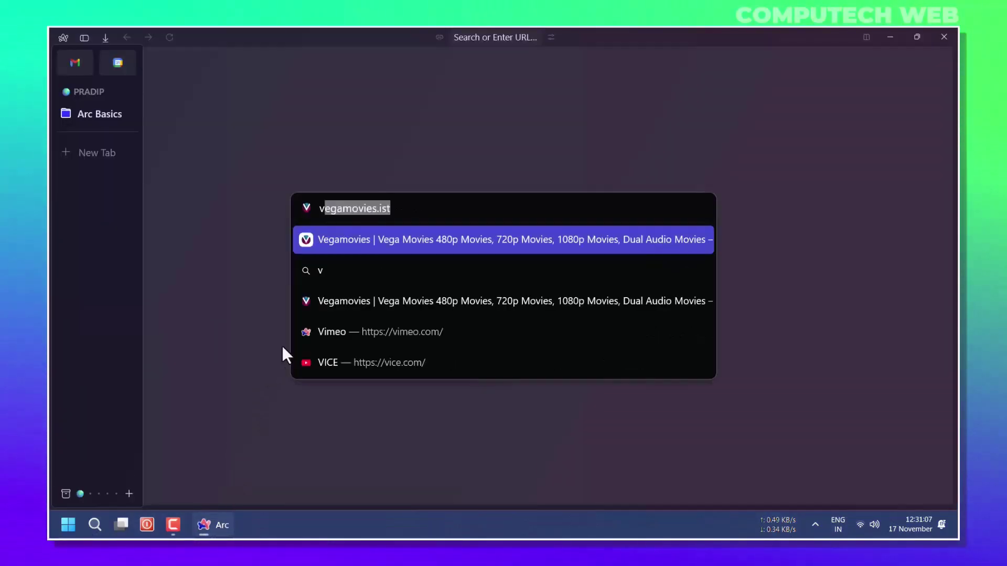
type("credist")
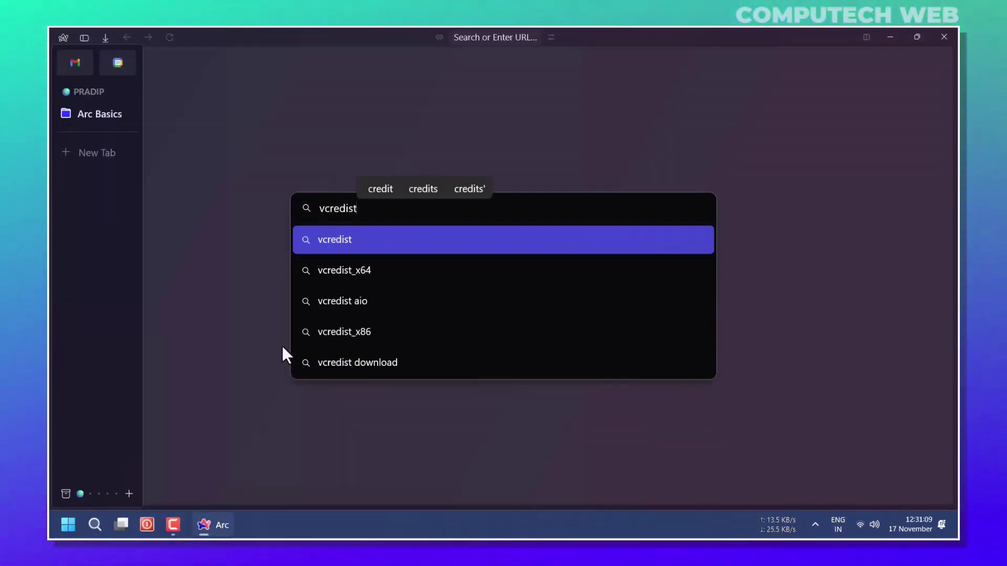
type(" aio")
key("Return")
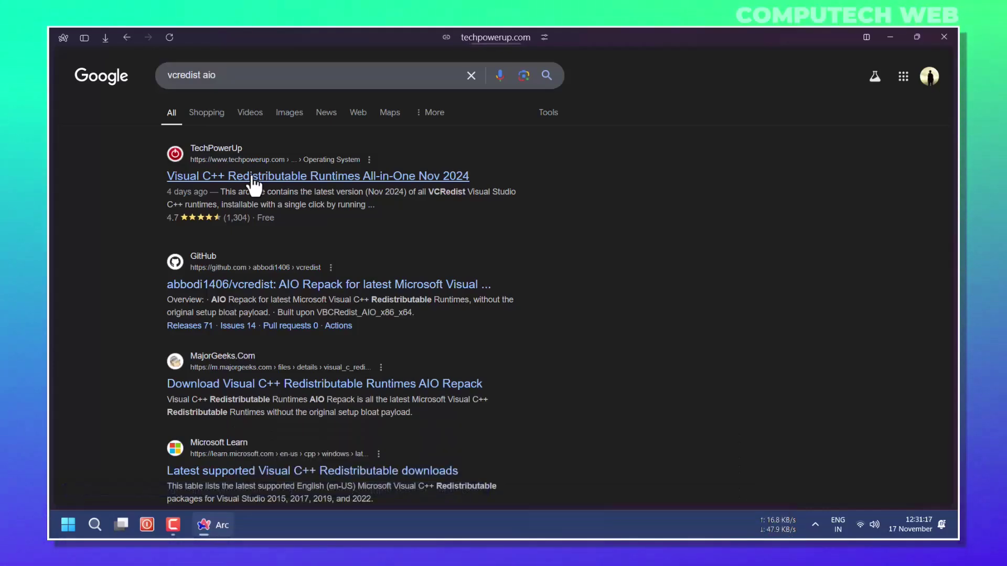
left_click(254, 179)
- Download the Visual C++ Runtimes All-in-One zip from the US-3 server
scroll(246, 314, "down", 2)
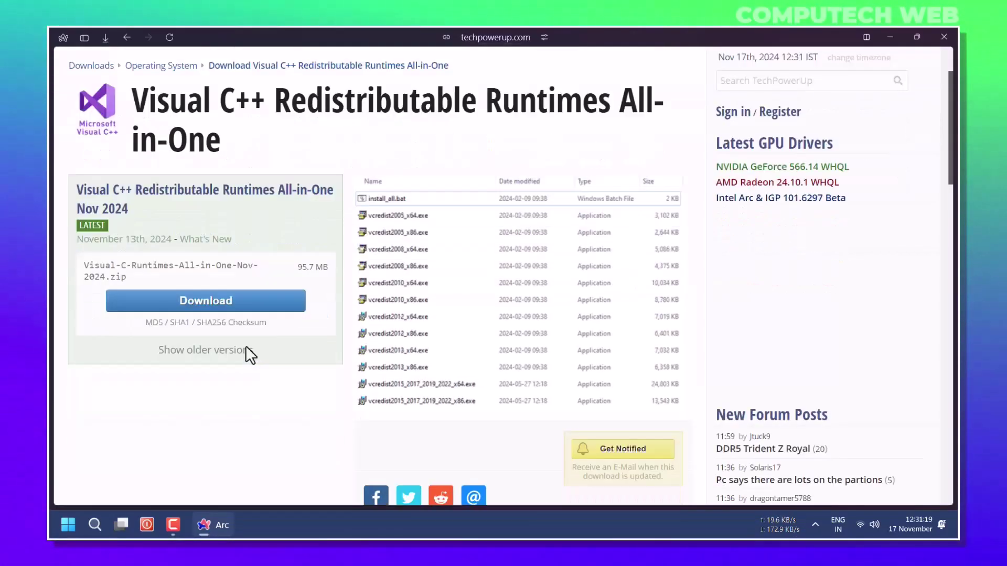
left_click(201, 301)
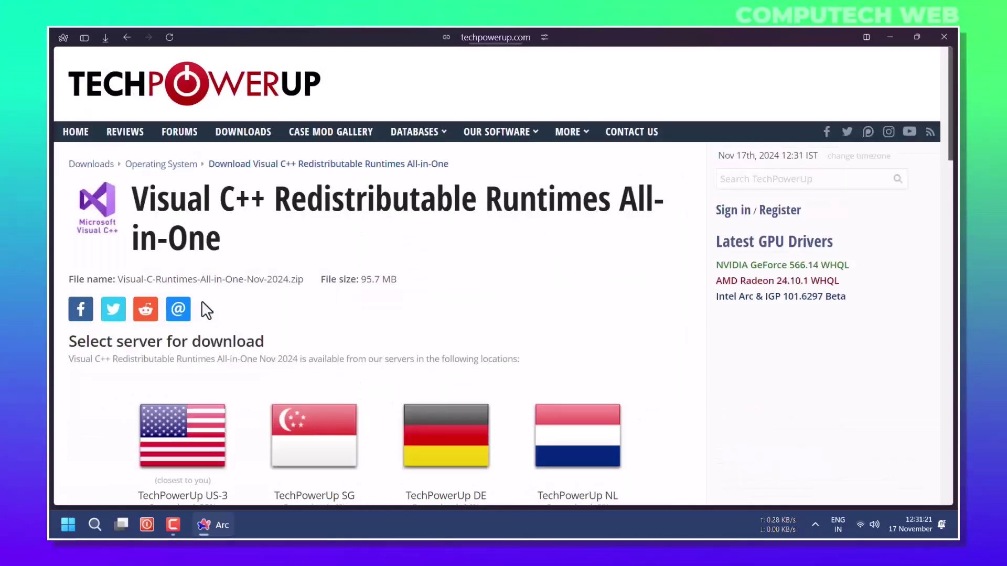
scroll(220, 299, "down", 2)
left_click(198, 348)
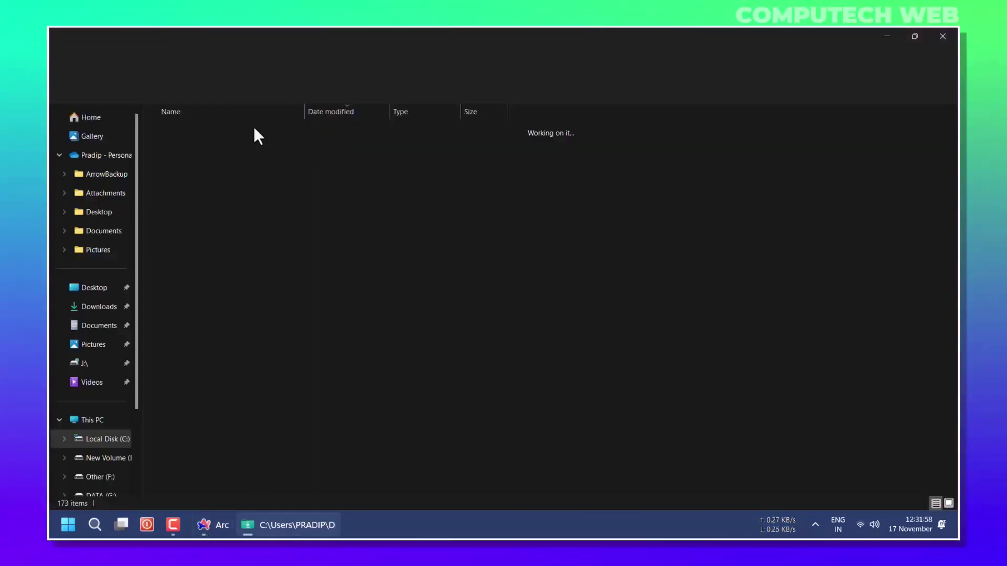
- Open the runtimes zip in WinRAR and start Extract To, dismissing the licence reminder
right_click(214, 146)
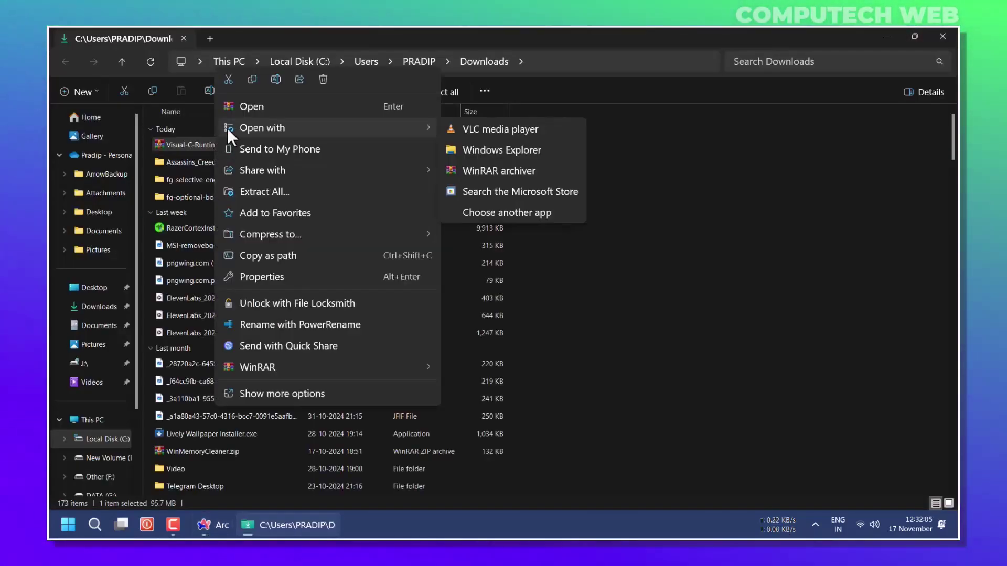
left_click(242, 102)
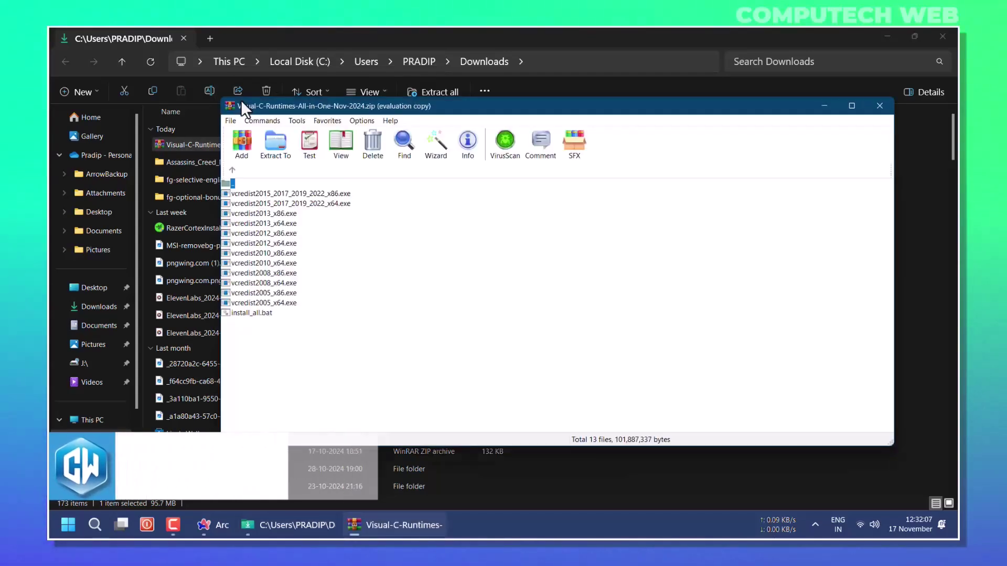
left_click(276, 159)
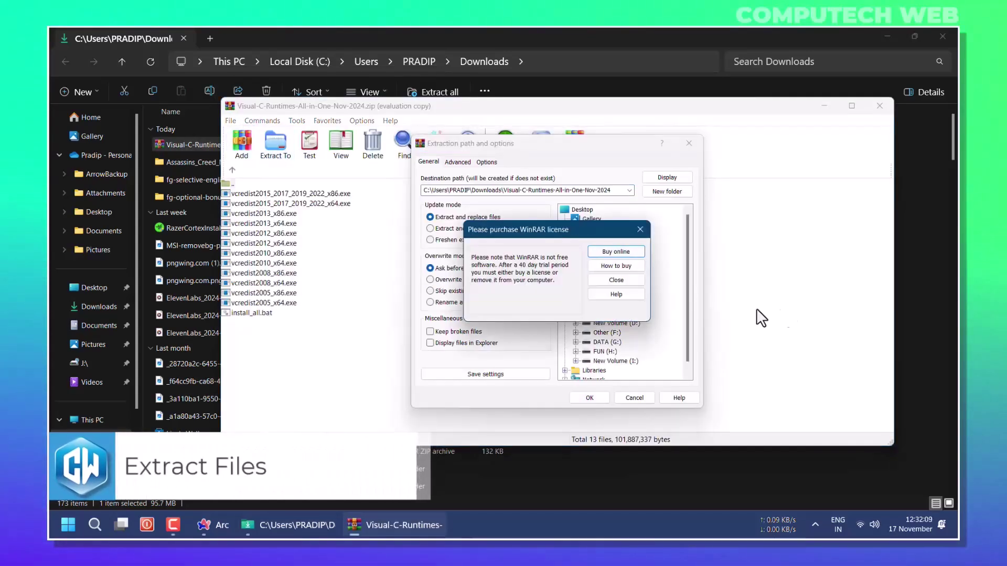
left_click(642, 278)
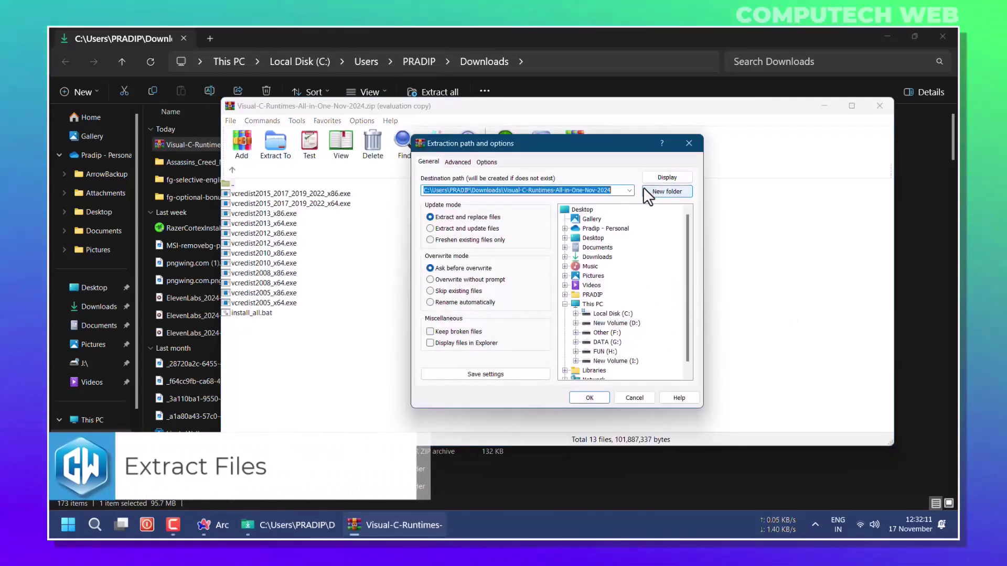
- Extract the archive into a new archive-named folder on the Desktop, then close the windows
left_click(630, 190)
left_click(629, 191)
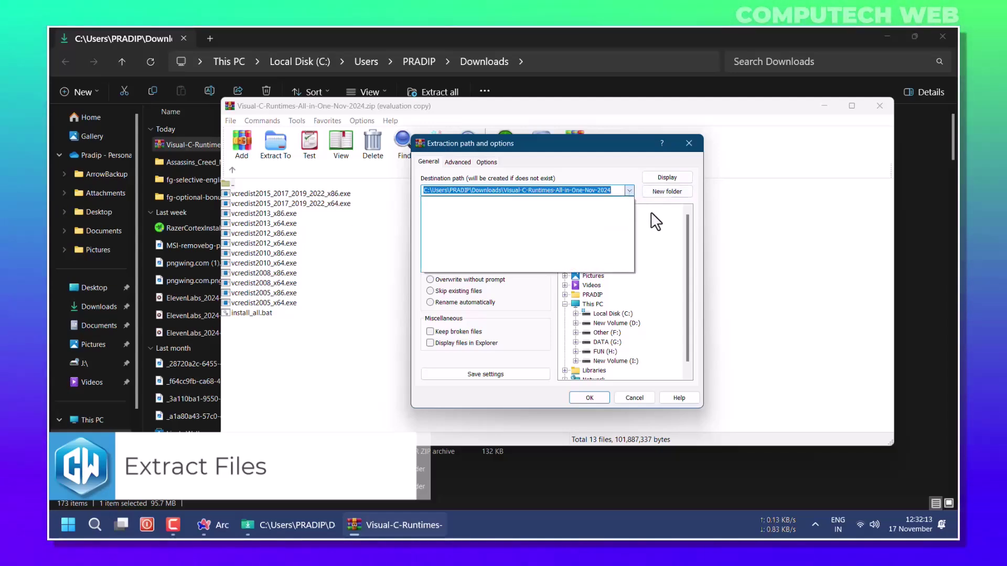
left_click(594, 238)
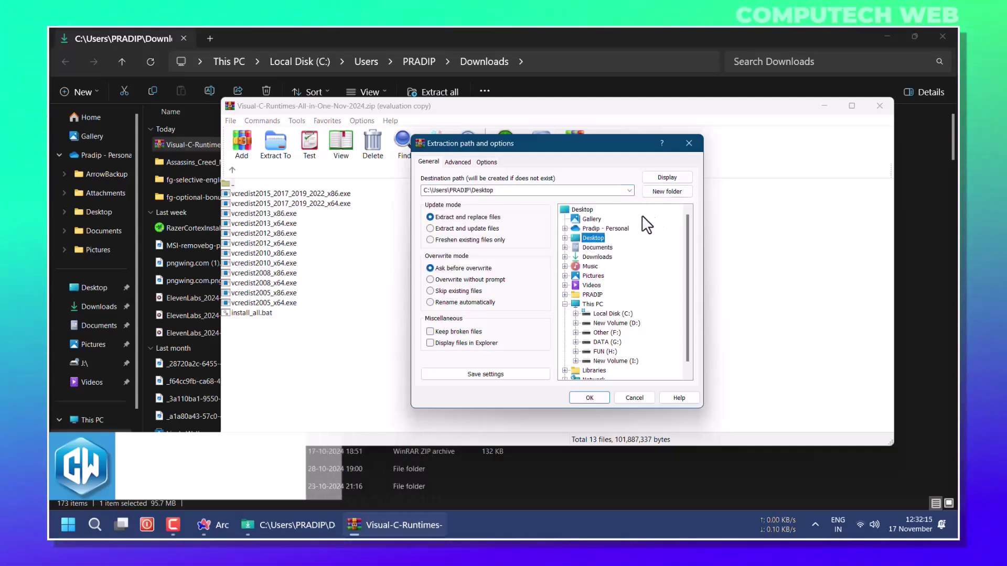
left_click(656, 192)
left_click(597, 398)
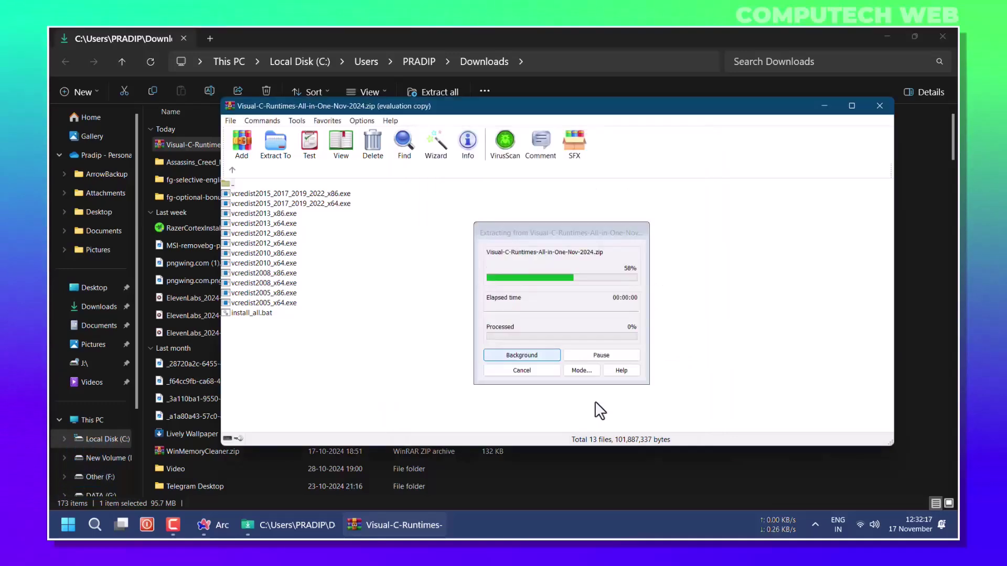
left_click(879, 105)
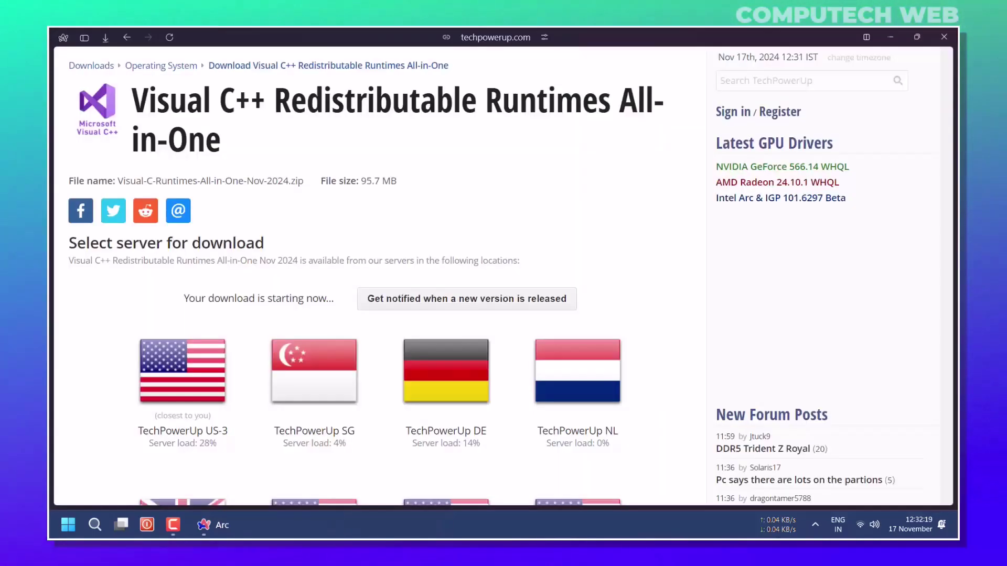
- Open the Visual-C-Runtimes-All-in-One-Nov-2024 folder on the Desktop and run install_all.bat
left_click(944, 37)
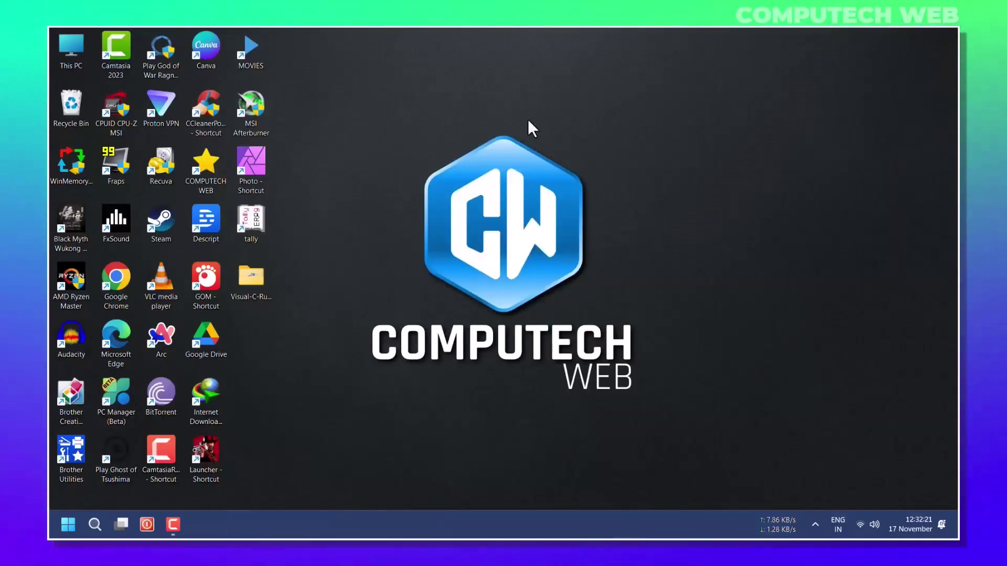
double_click(255, 291)
right_click(245, 373)
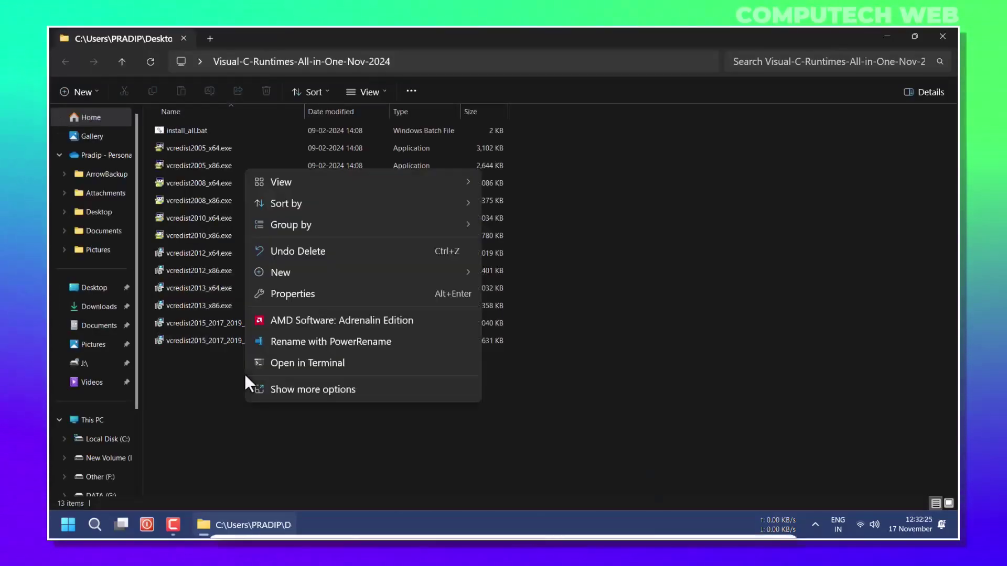
mouse_move(272, 225)
left_click(607, 228)
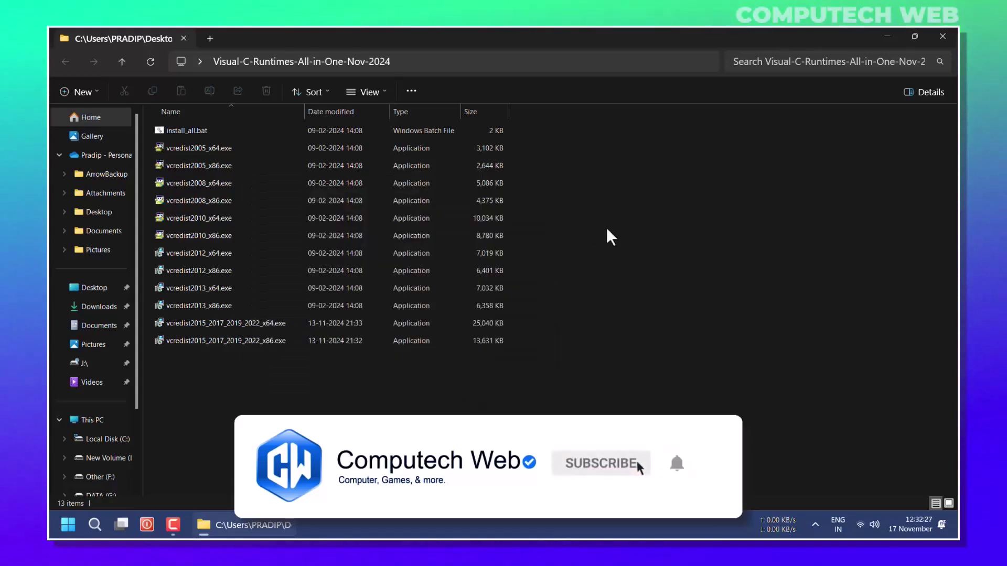
double_click(197, 134)
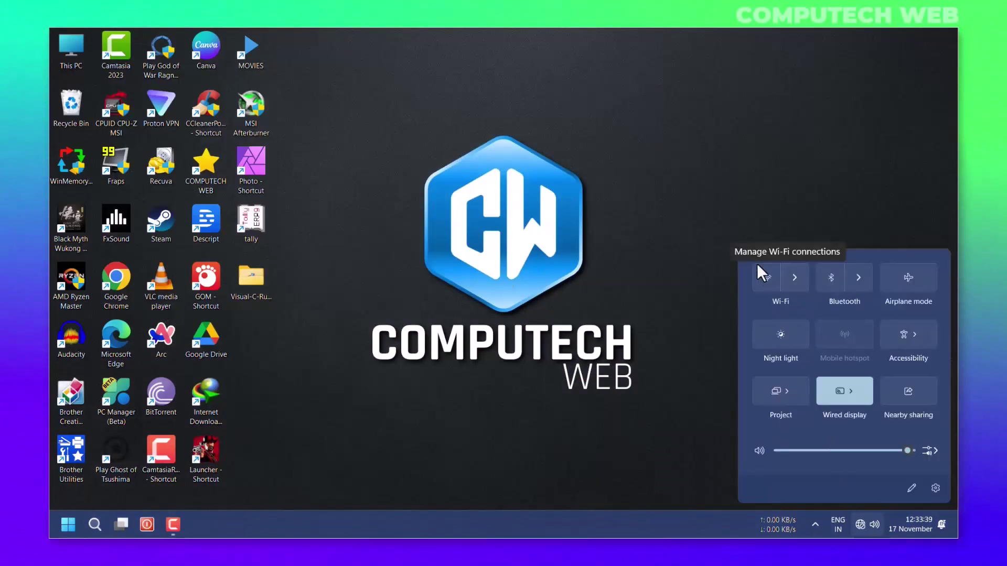
- Check the Wi-Fi status, then open Windows Security by searching 'de' in Start
left_click(762, 273)
left_click(421, 246)
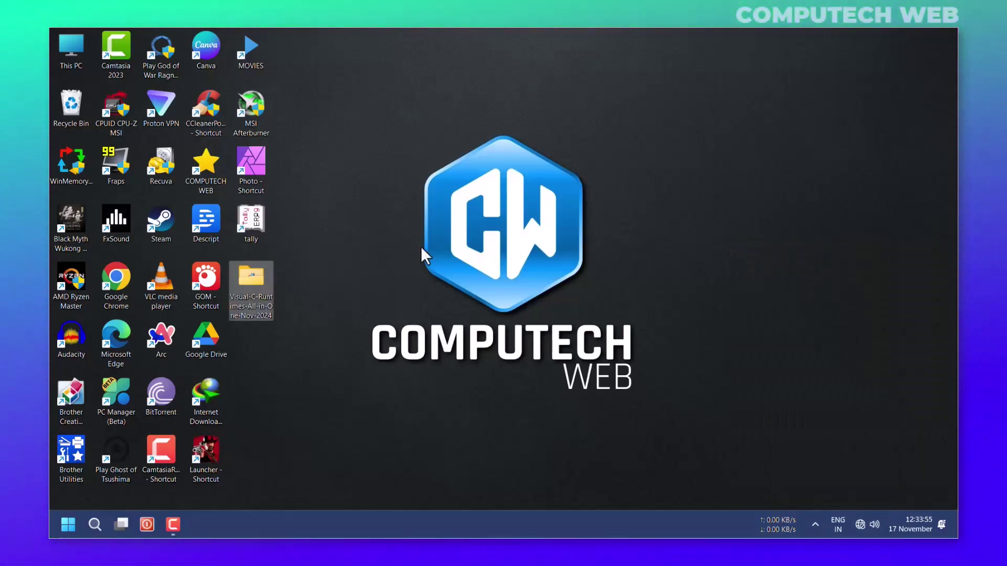
left_click(96, 533)
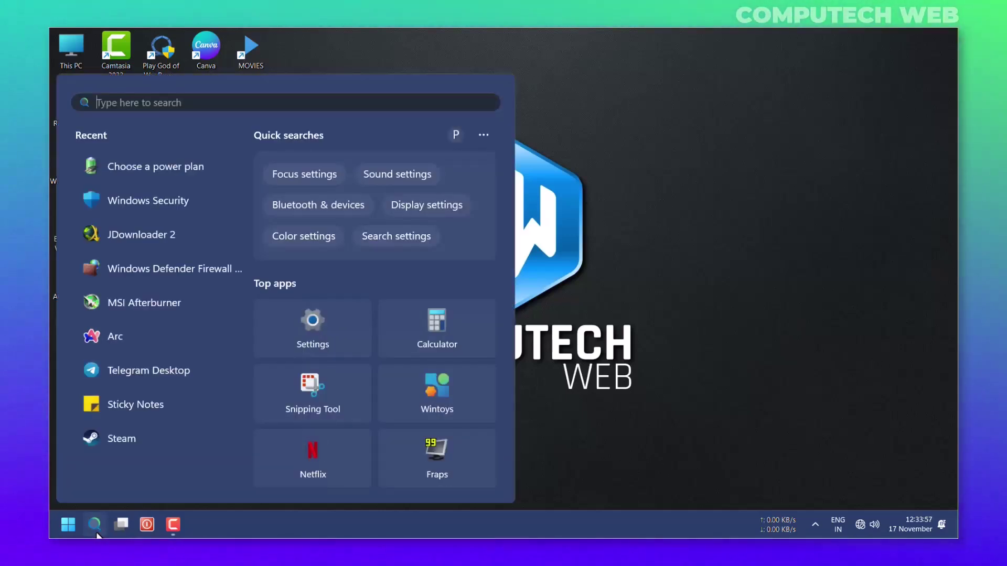
type("de")
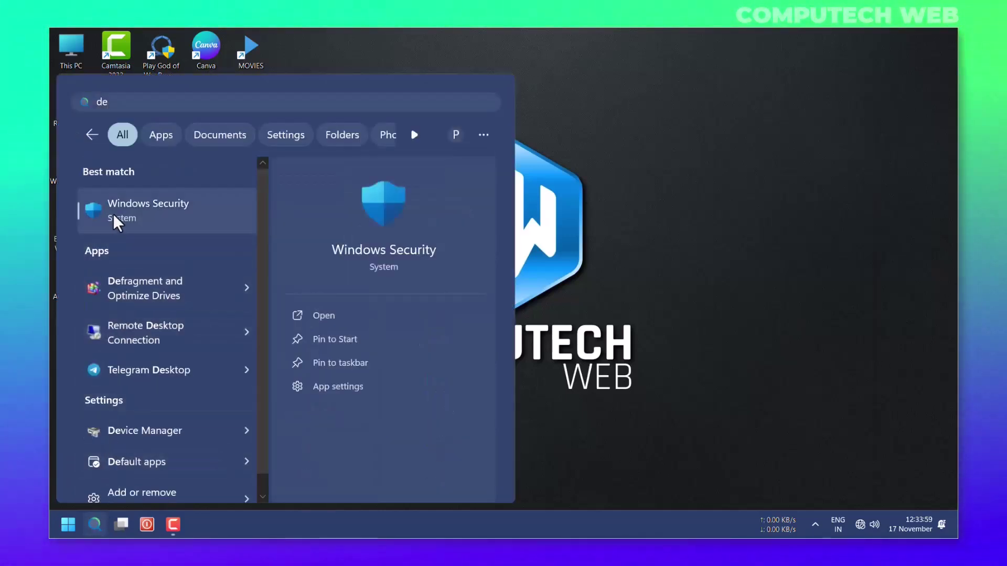
left_click(114, 217)
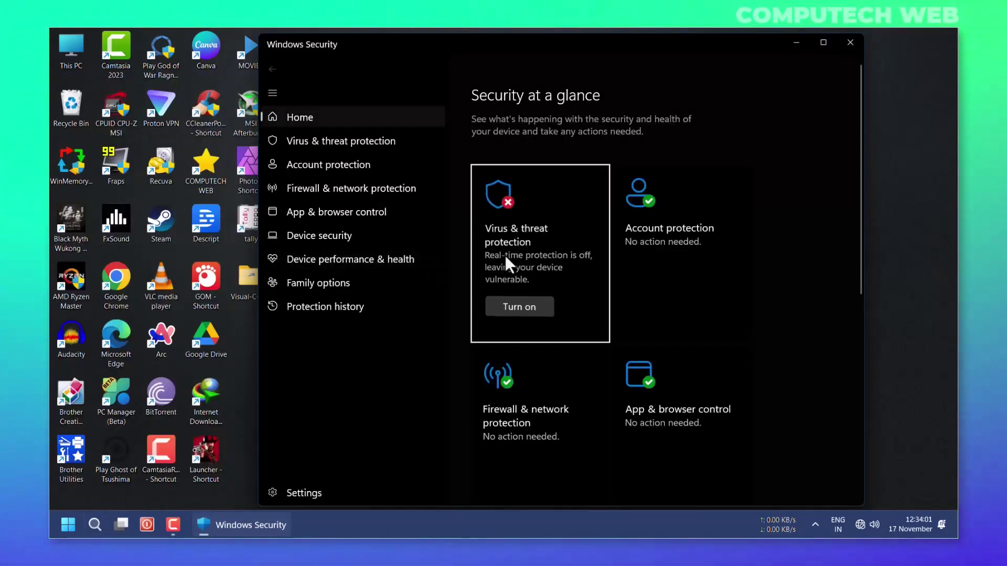
- Confirm real-time protection is off in Virus & threat settings, then go to Firewall & network protection
left_click(505, 256)
scroll(507, 260, "down", 3)
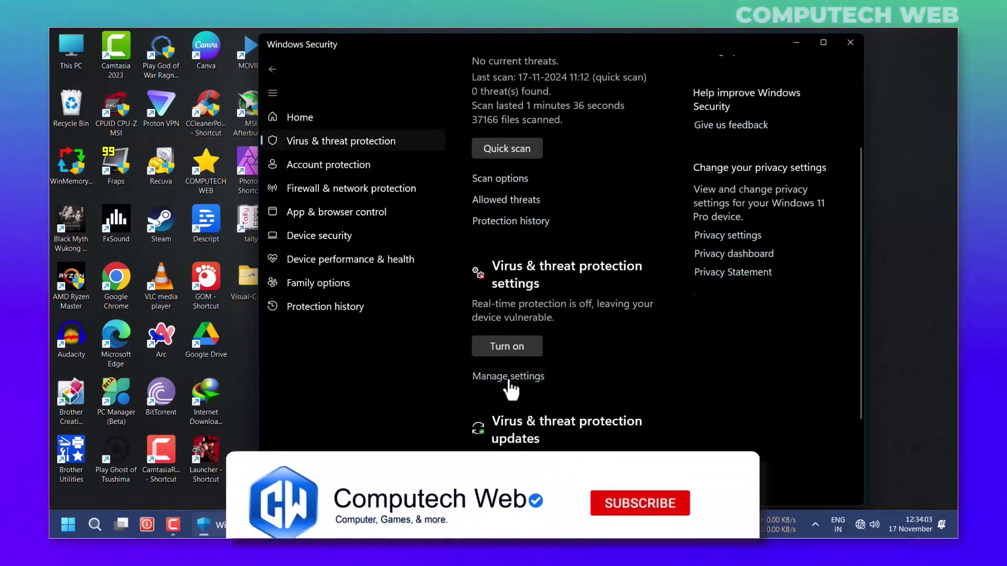
left_click(506, 376)
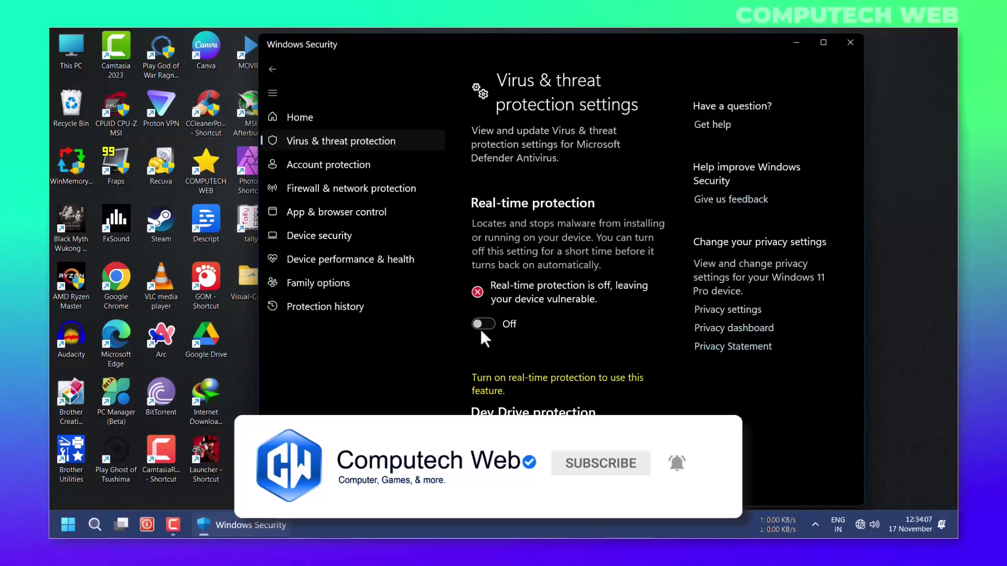
left_click(365, 191)
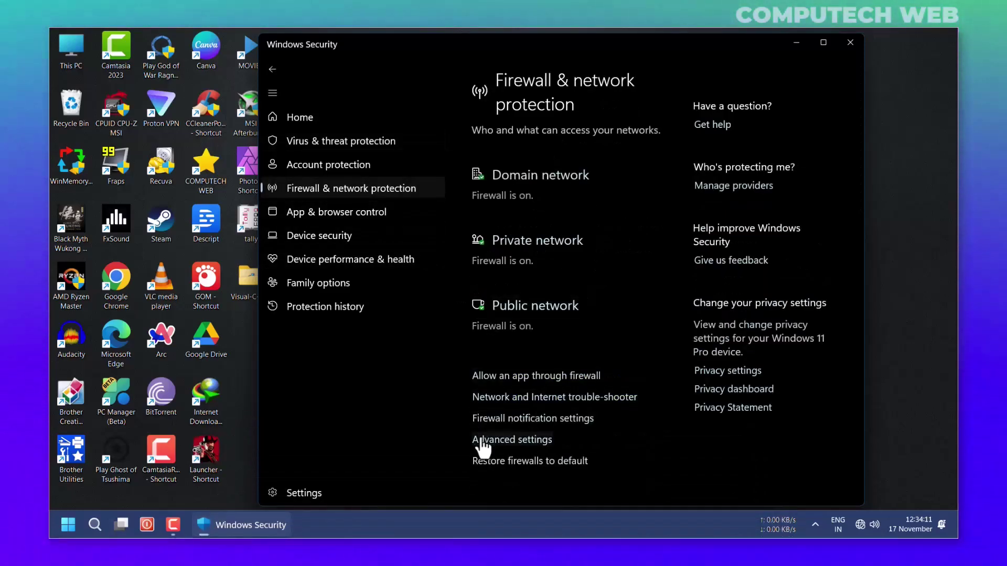
- Set the Domain Profile firewall state to Off in Advanced Security properties and close all windows
left_click(481, 441)
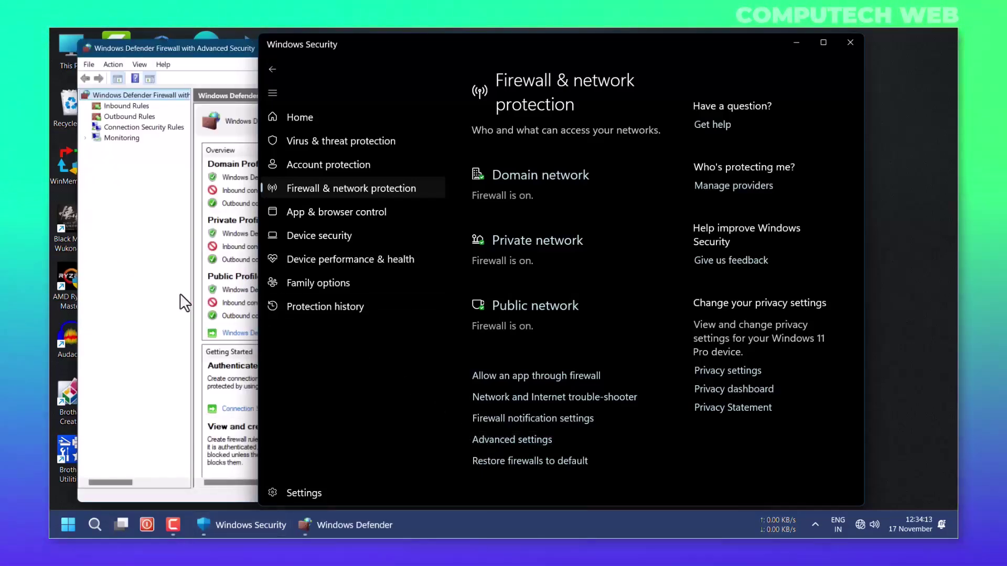
left_click(163, 295)
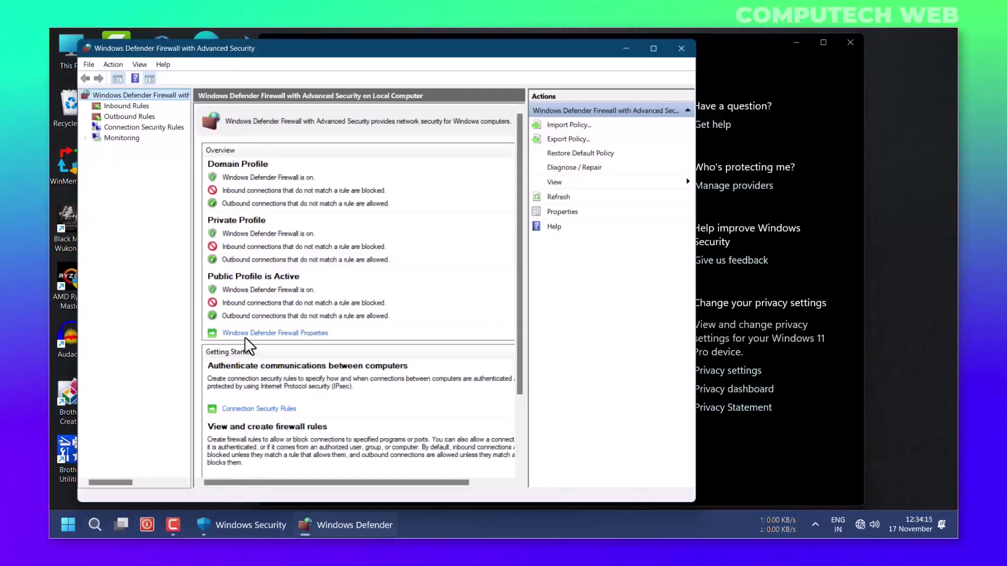
left_click(247, 334)
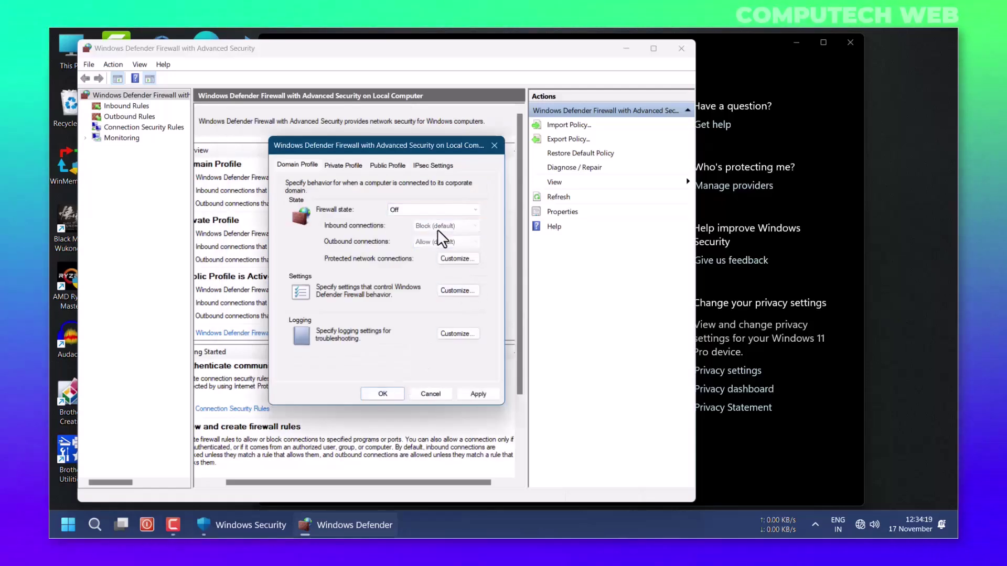
left_click(470, 397)
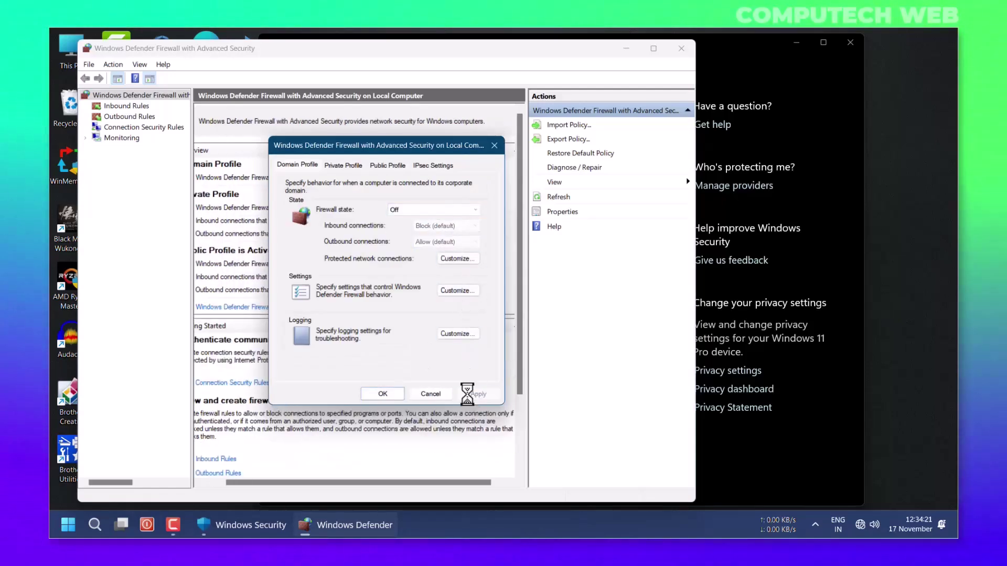
left_click(383, 394)
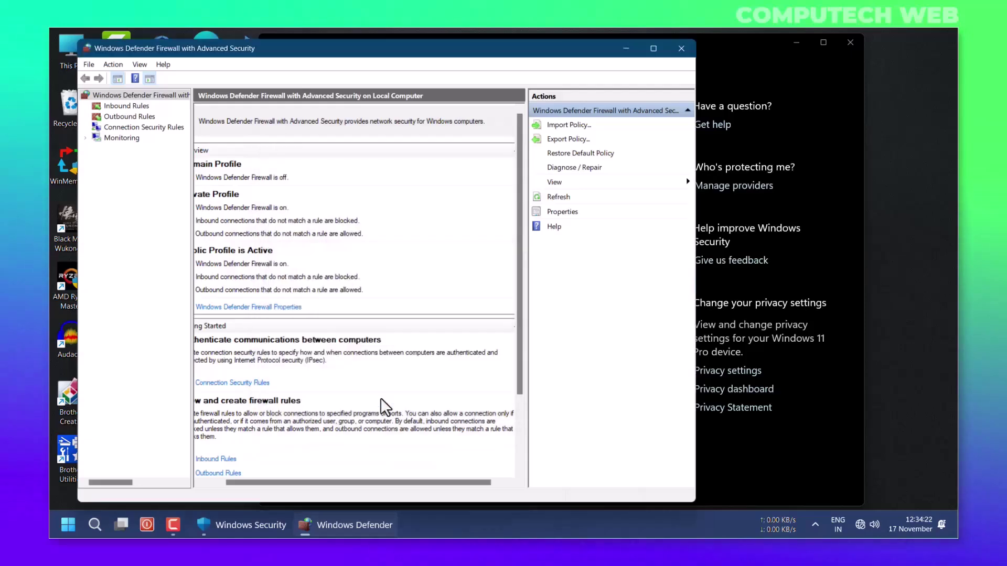
left_click(682, 48)
left_click(857, 45)
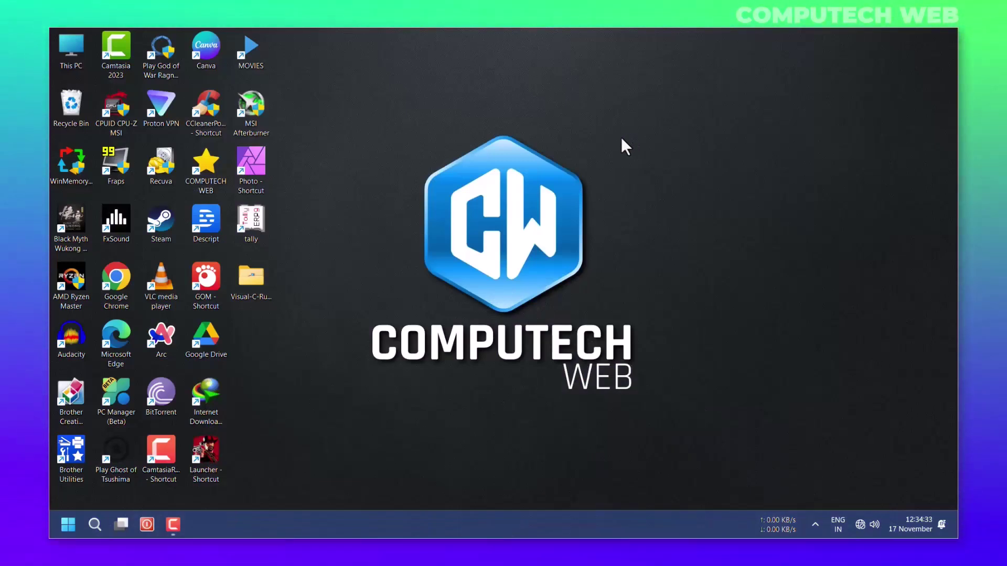
- Go to Settings › System › About to view the device and Windows specifications
left_click(70, 531)
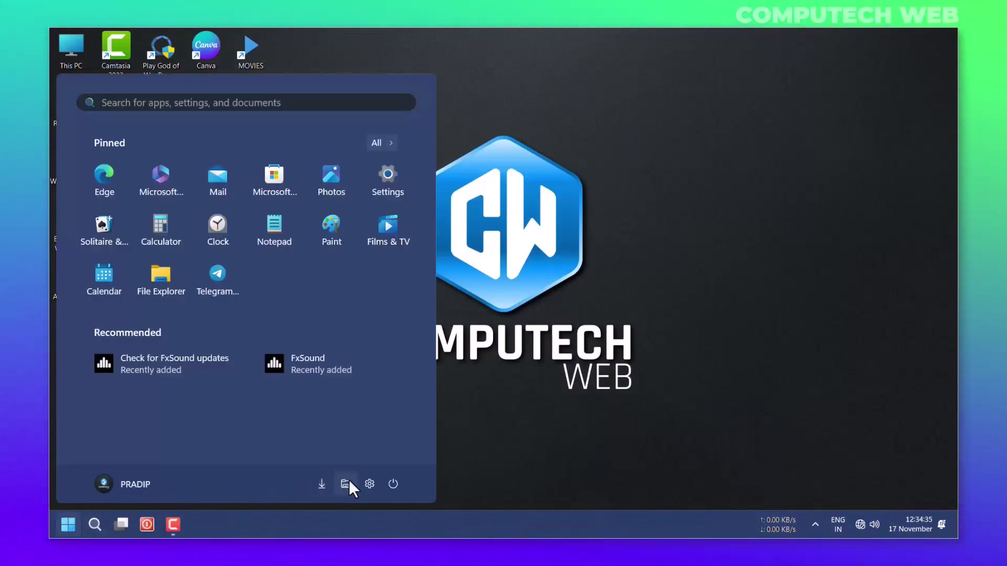
left_click(348, 481)
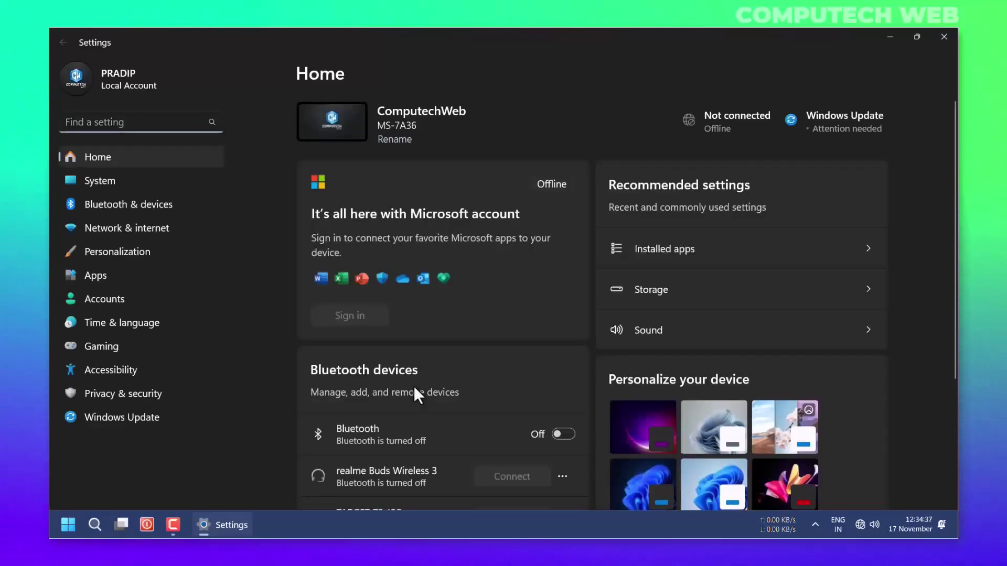
left_click(105, 179)
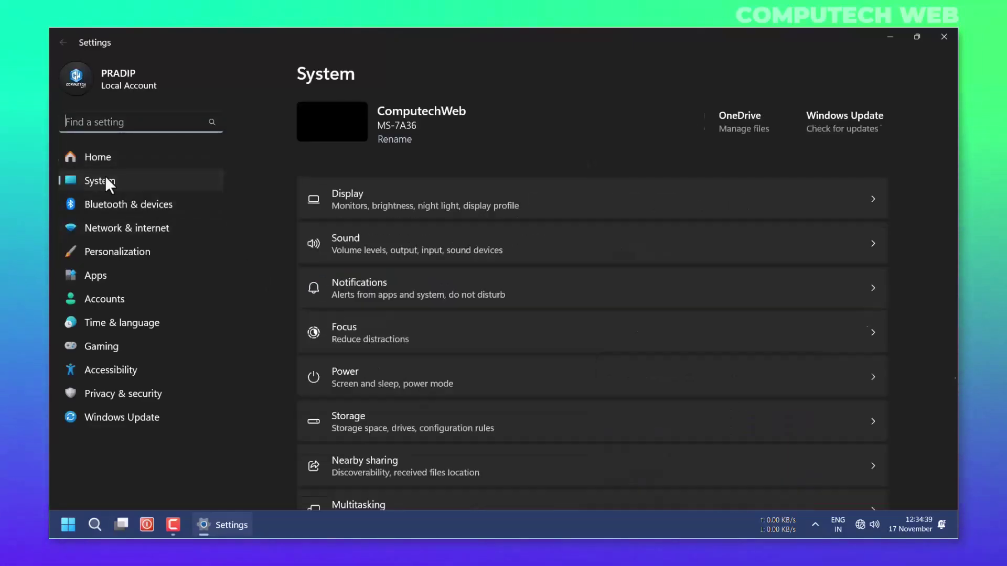
scroll(414, 366, "down", 5)
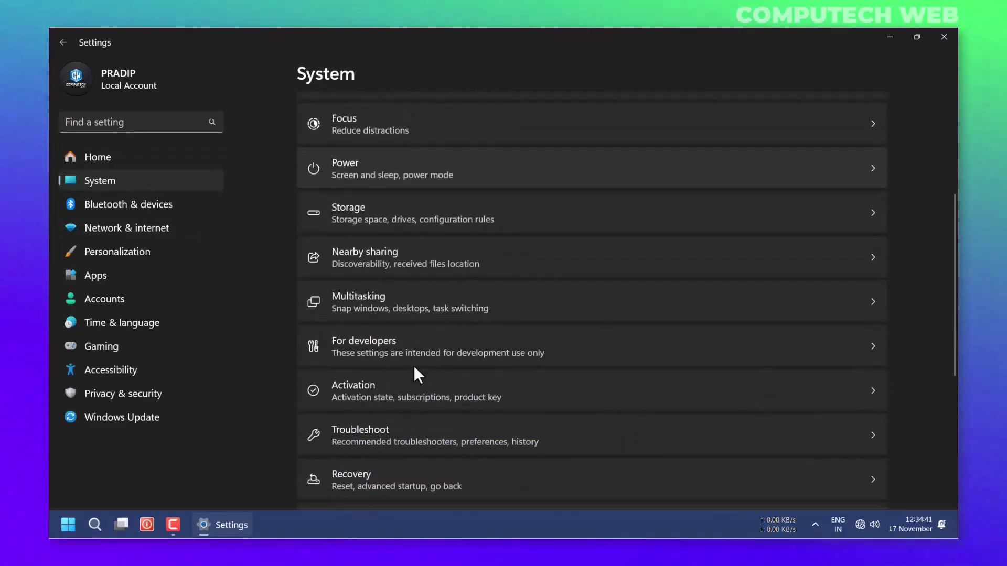
scroll(414, 366, "down", 3)
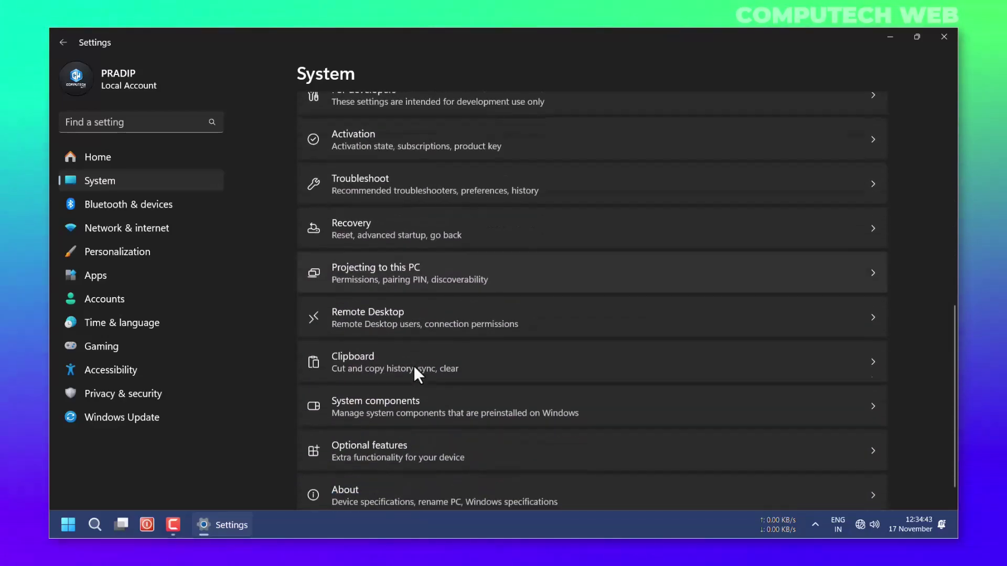
left_click(395, 464)
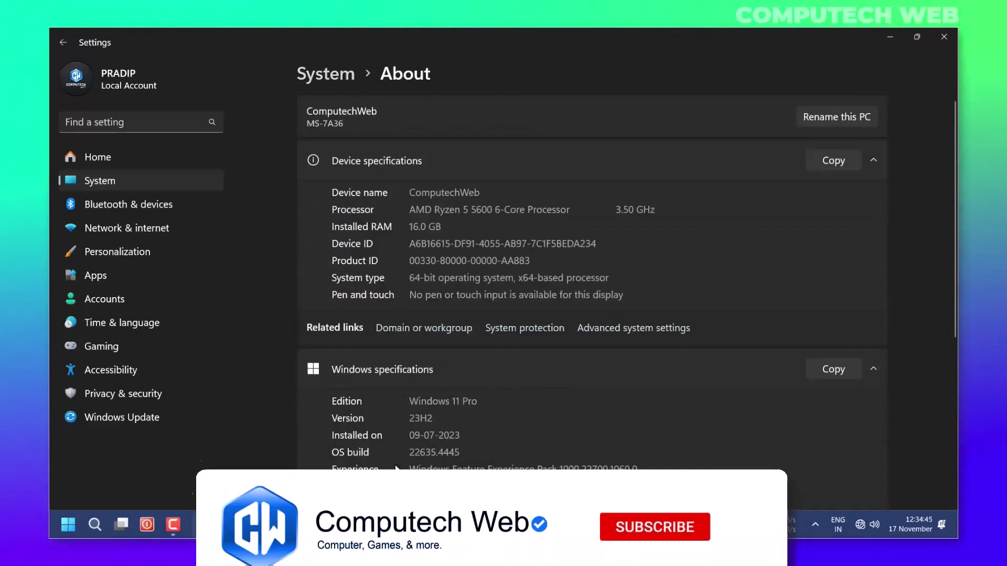
- Verify drive C: has a custom 24576/24576 MB paging file, then OK the performance dialogs
left_click(582, 331)
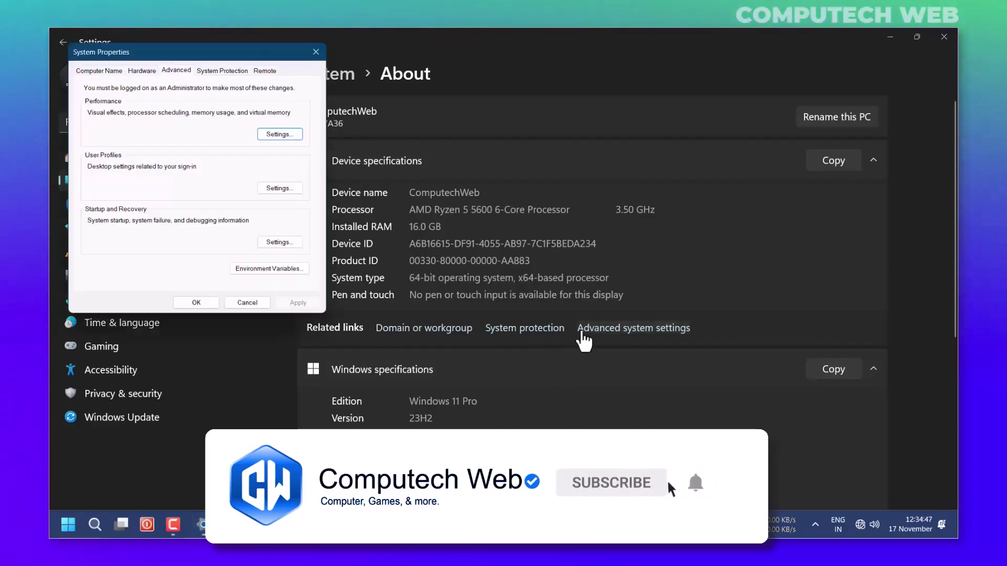
left_click_drag(181, 56, 329, 85)
left_click(422, 164)
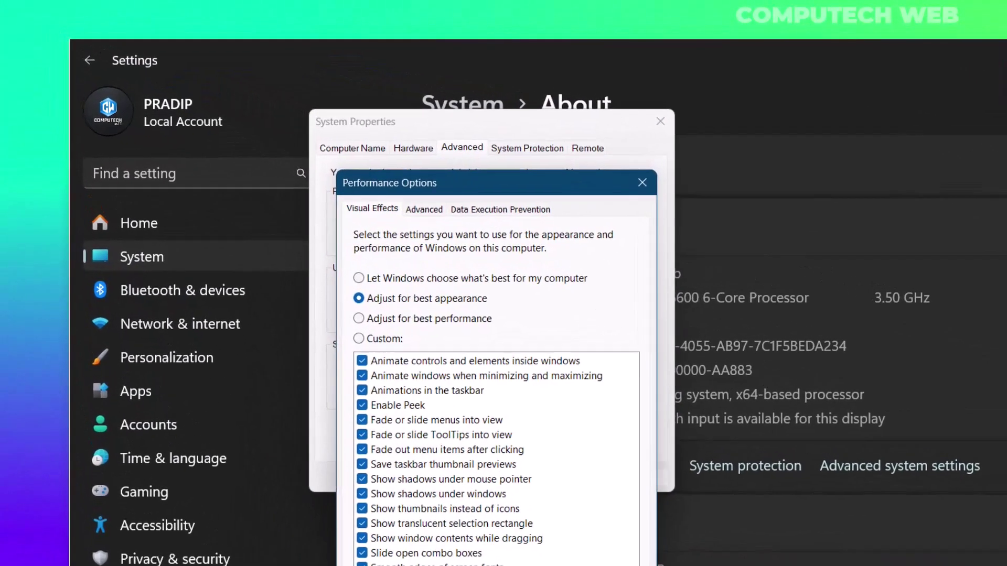
left_click(427, 211)
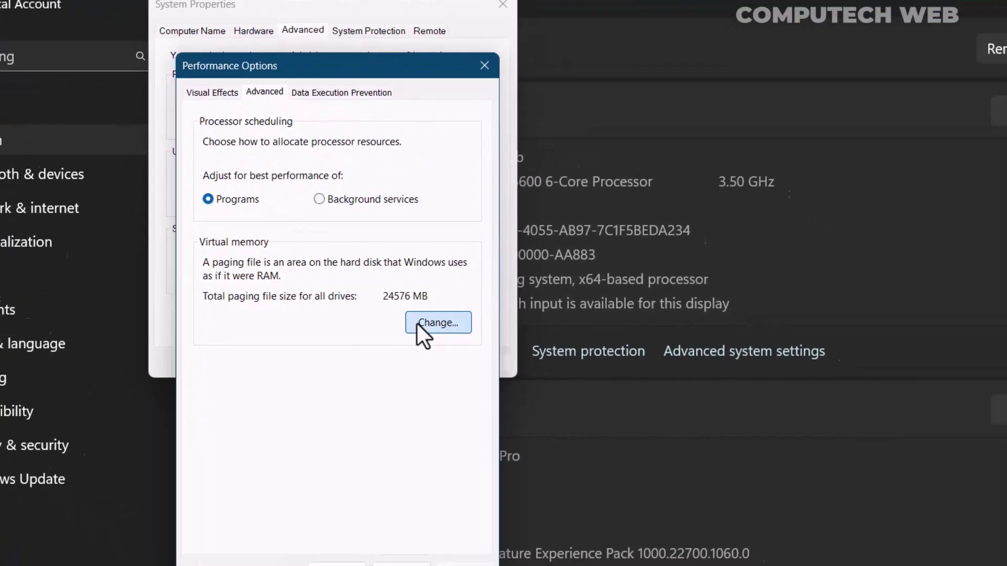
left_click(601, 442)
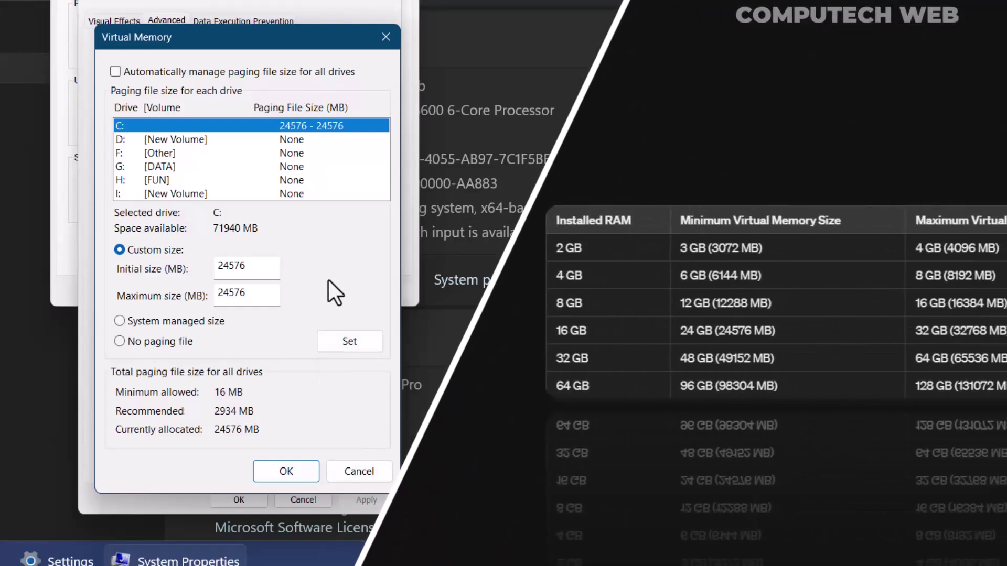
left_click(286, 471)
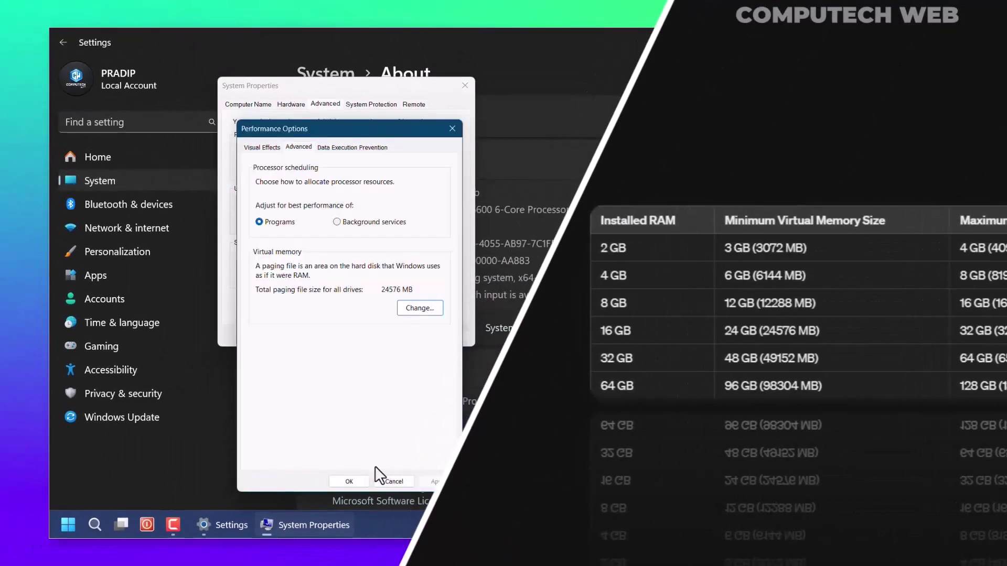
left_click(351, 480)
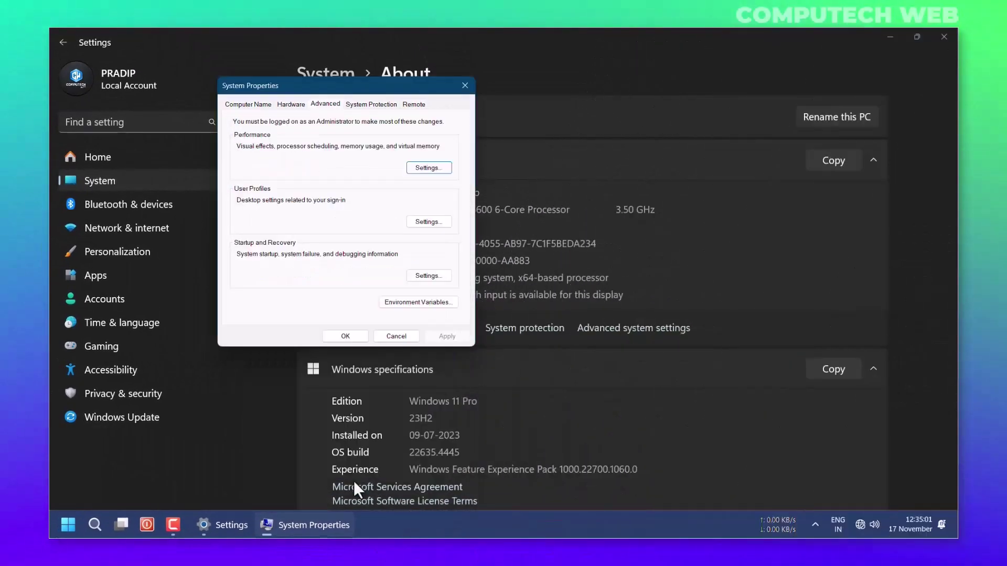
- Launch PC Manager, run Boost to free memory, then view Apps › Process management
left_click(350, 339)
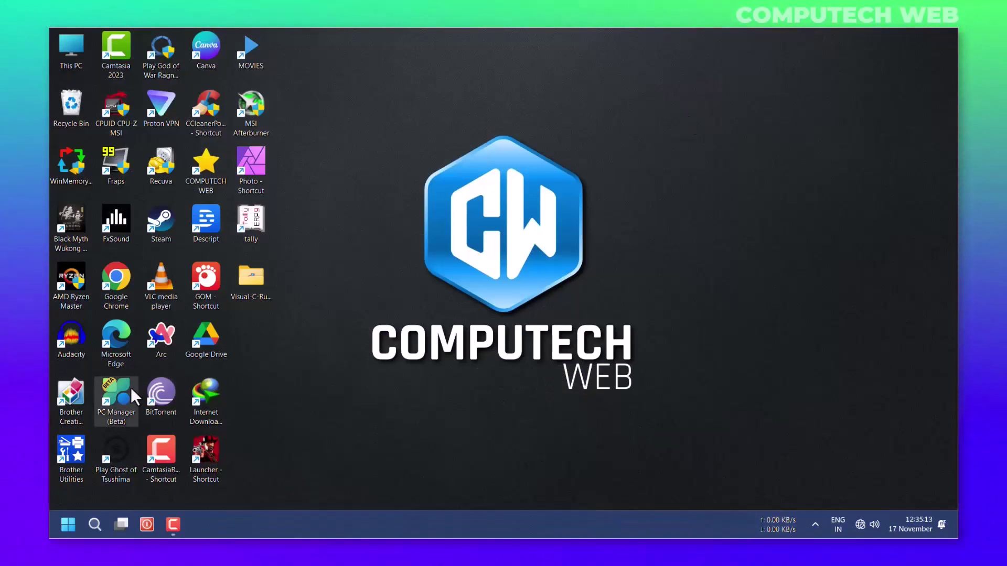
left_click(134, 399)
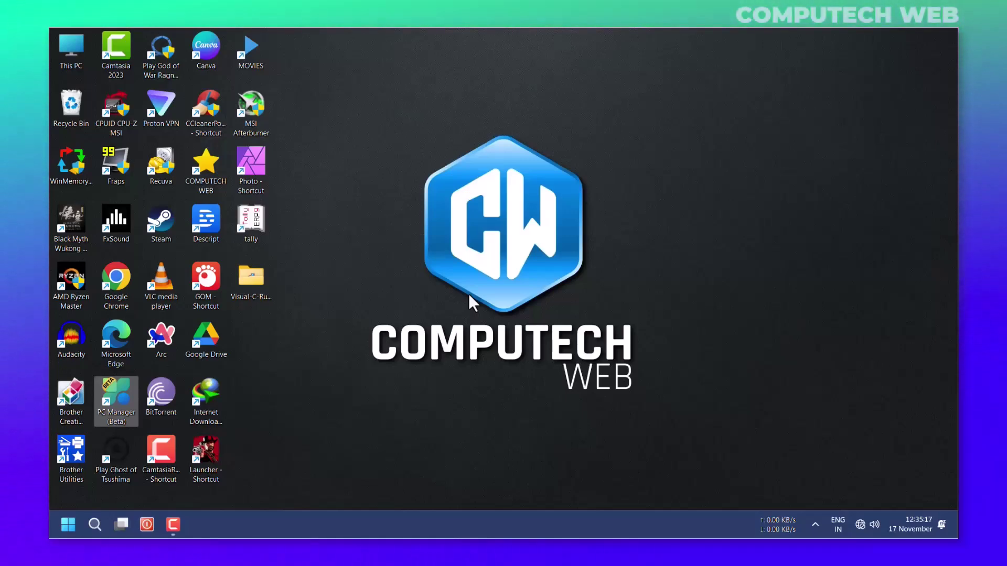
key("Return")
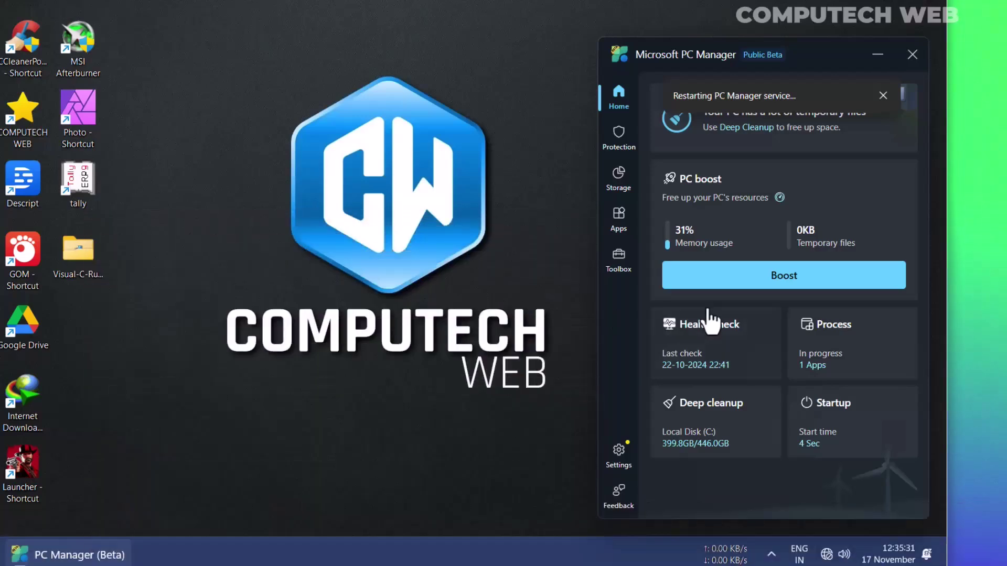
left_click(762, 283)
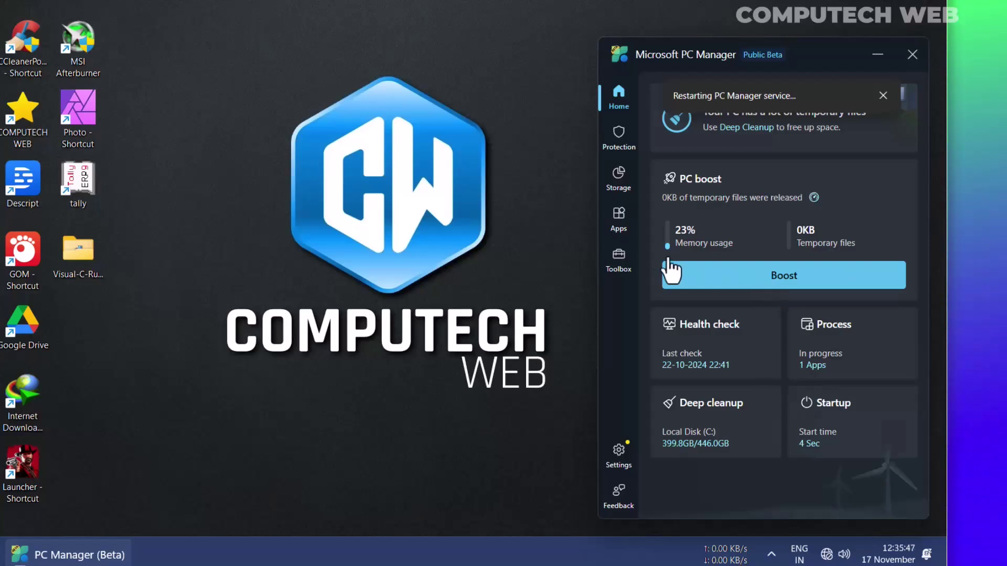
left_click(619, 237)
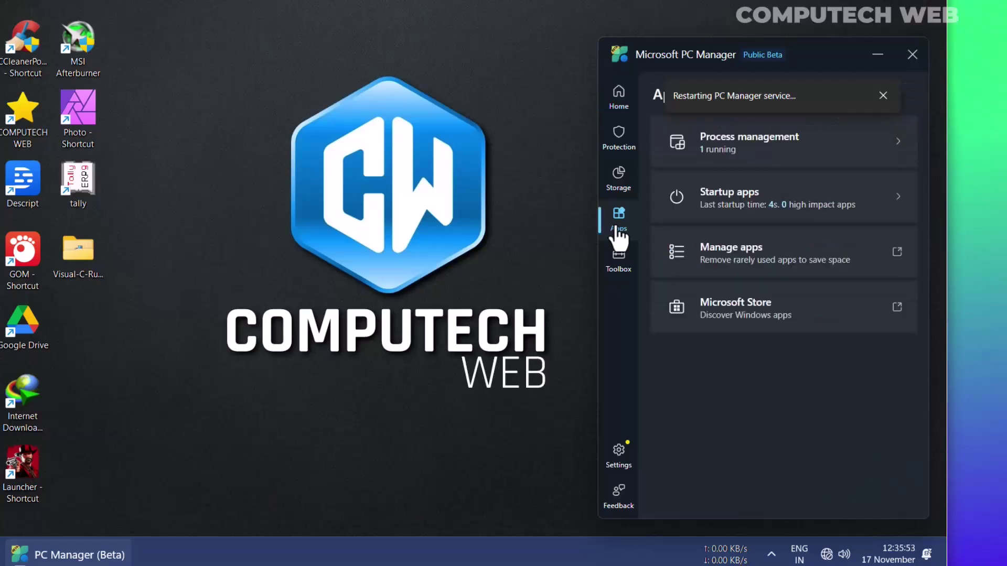
left_click(730, 158)
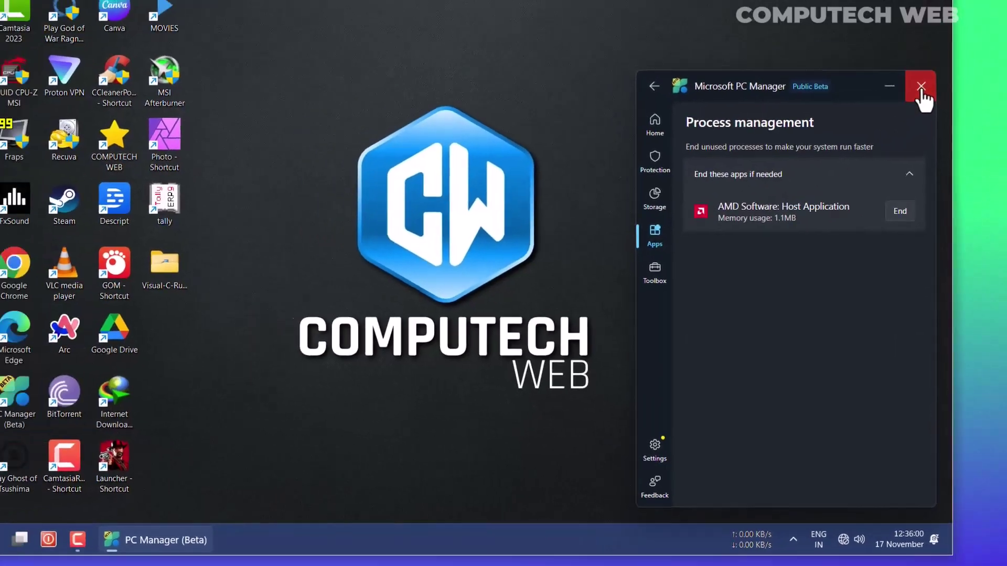
- Close PC Manager and bring up the options for a hidden background tray app
left_click(913, 54)
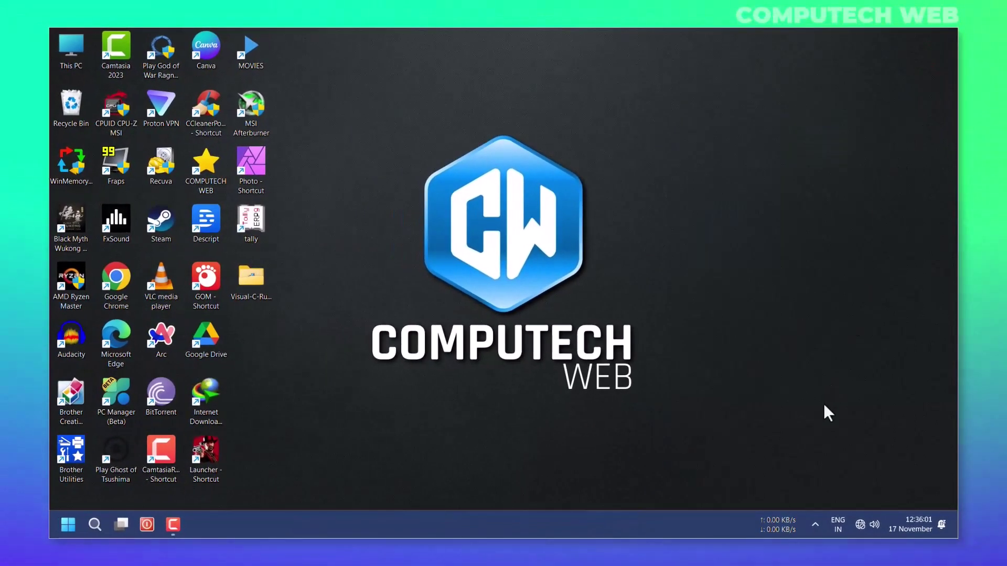
left_click(815, 524)
right_click(820, 497)
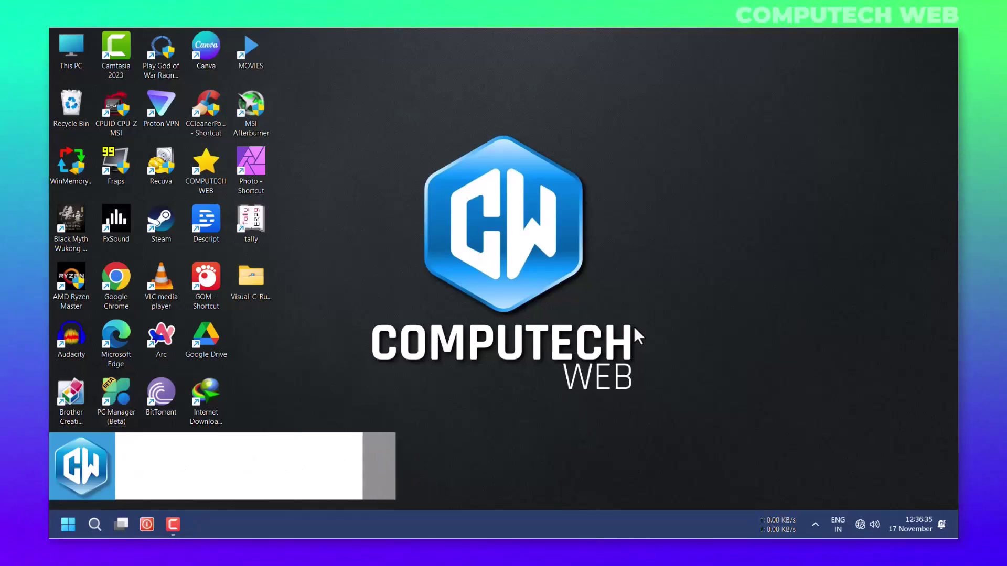
- Open the %temp% folder through the Run box
key("super+r")
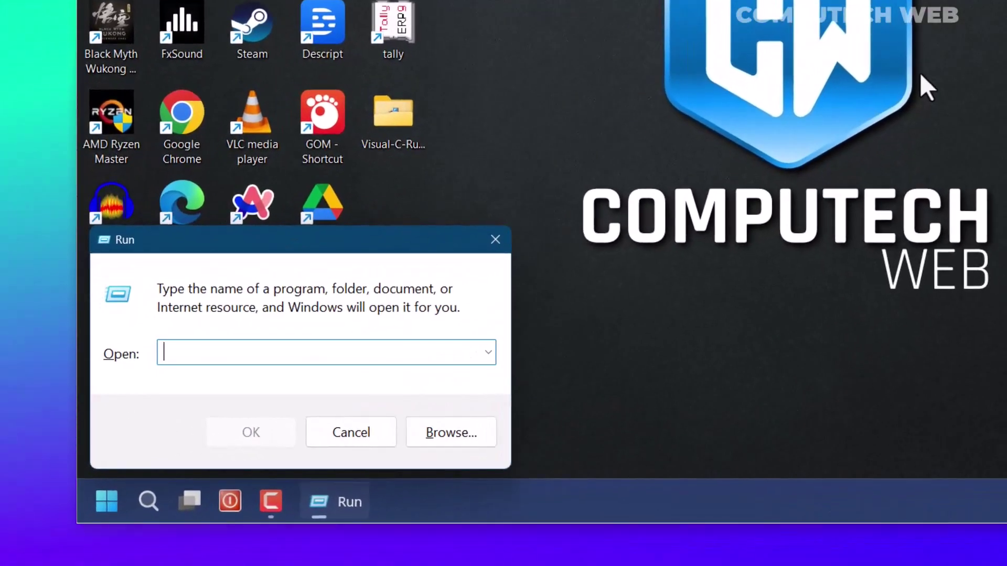
type("%%")
key("Left")
type("te")
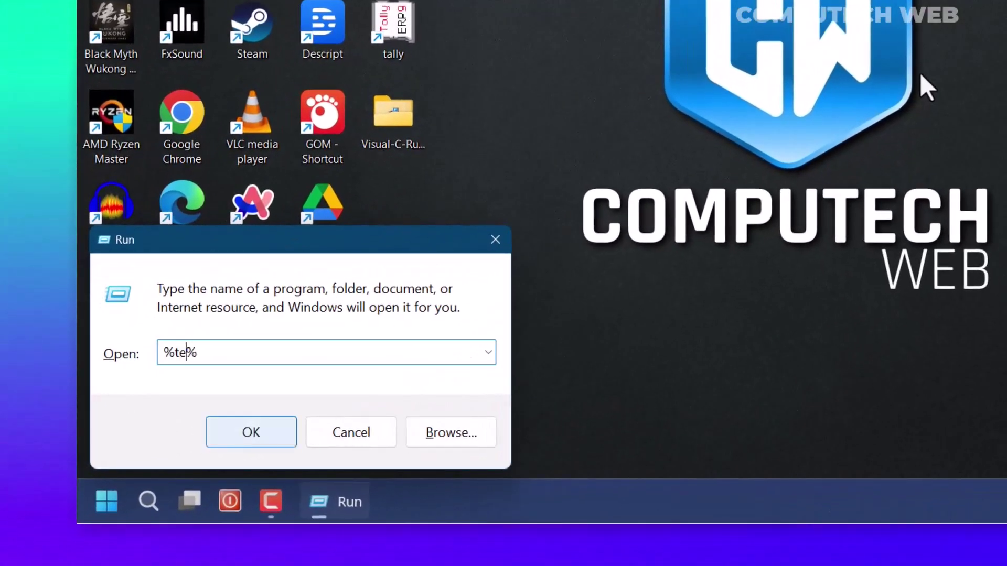
type("mp")
key("Return")
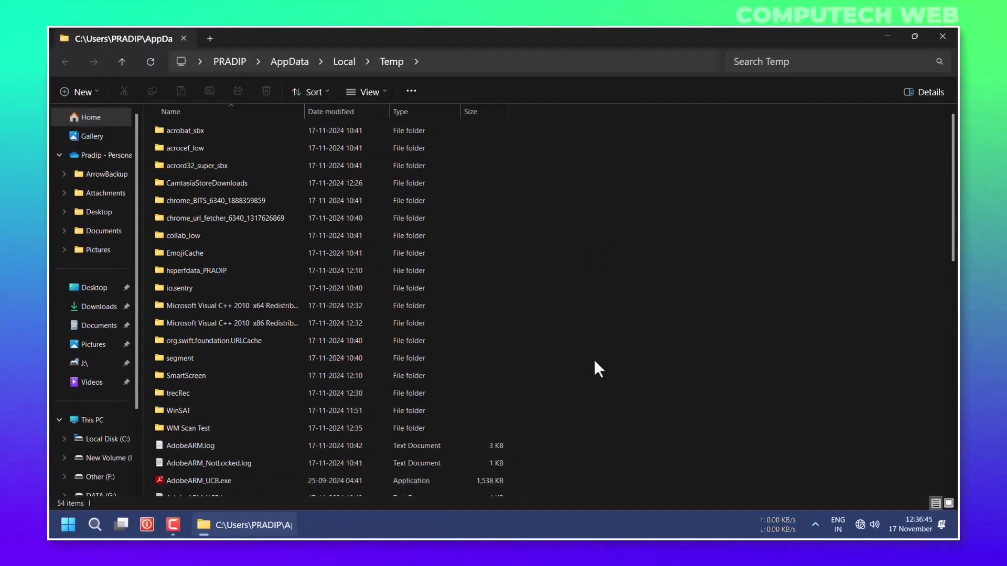
- Delete all 54 Temp items, granting admin permission for WinSAT and skipping every in-use item
right_click(540, 255)
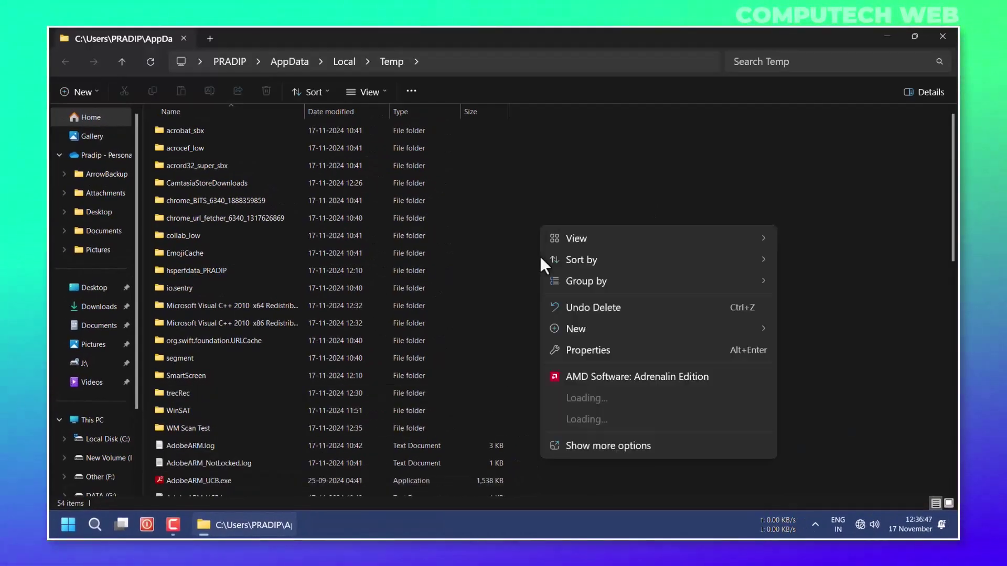
left_click(524, 268)
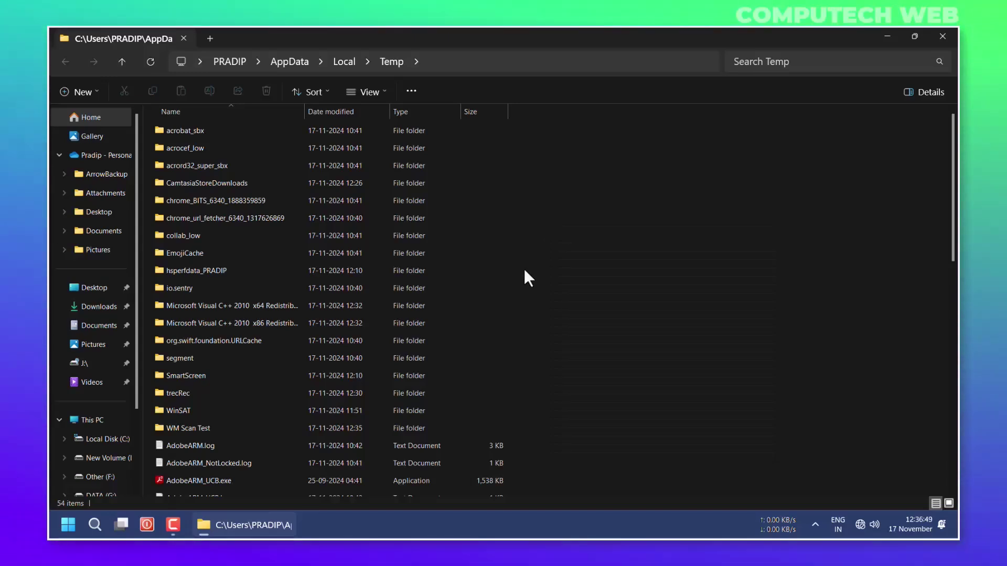
key("ctrl+a")
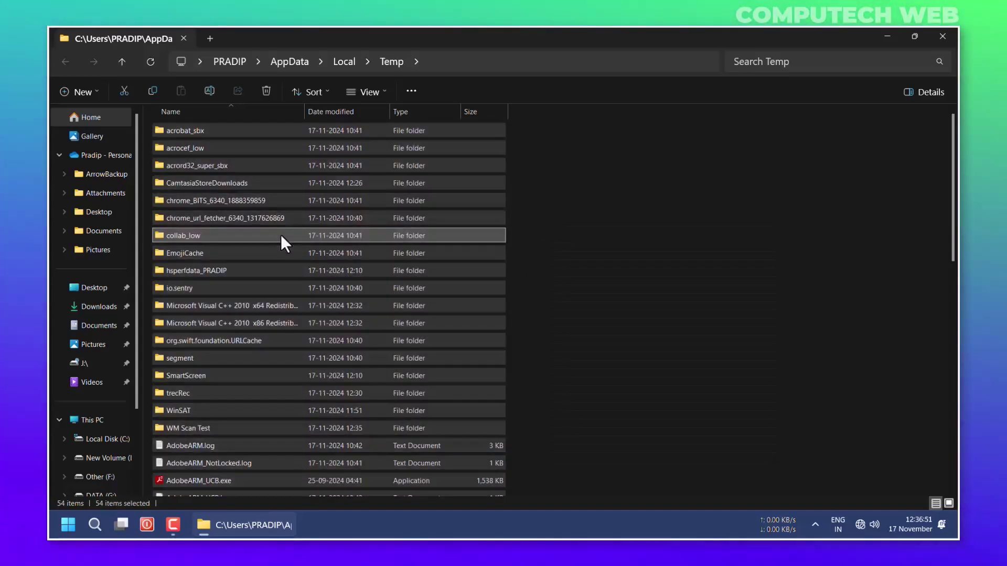
right_click(281, 234)
left_click(370, 203)
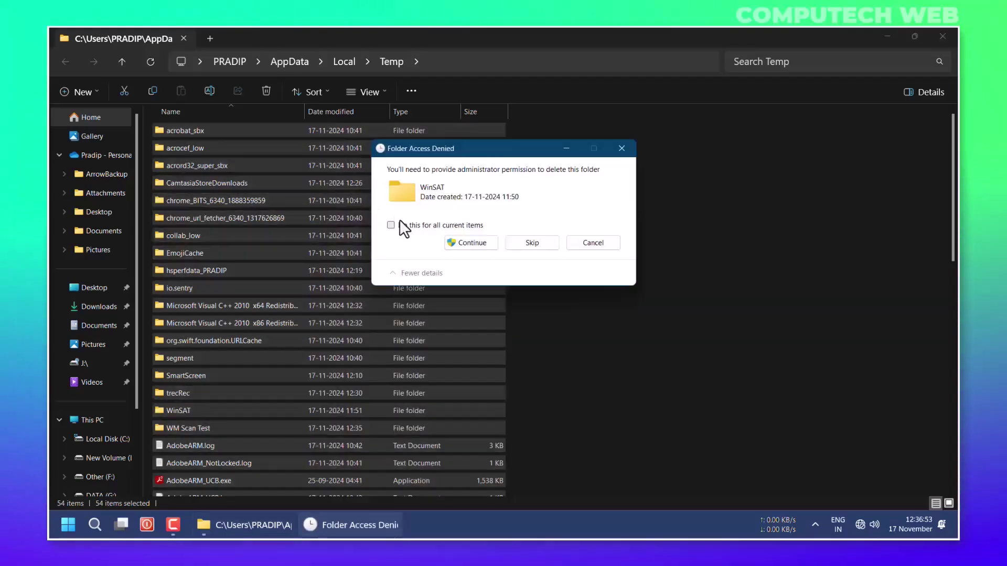
left_click(471, 244)
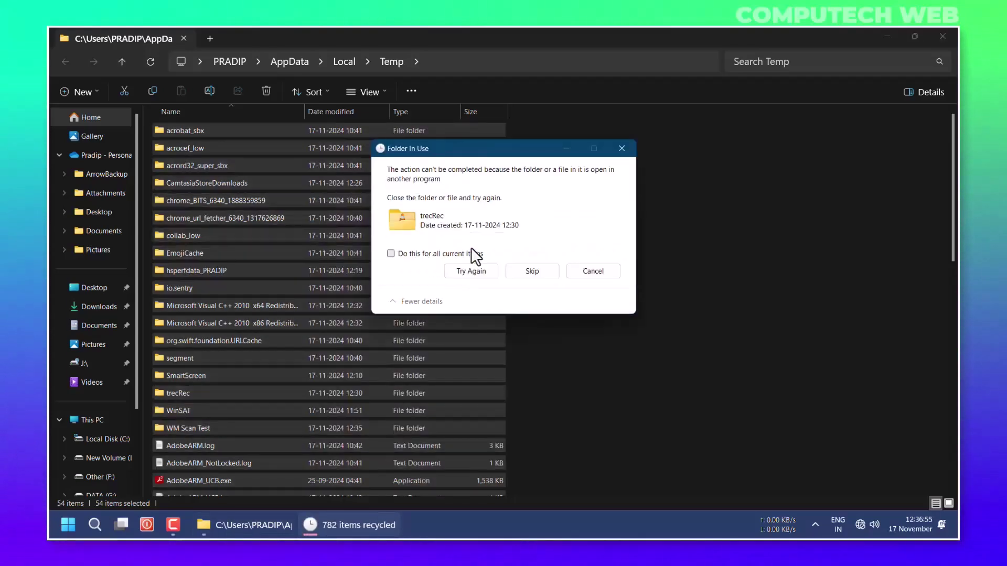
left_click(433, 254)
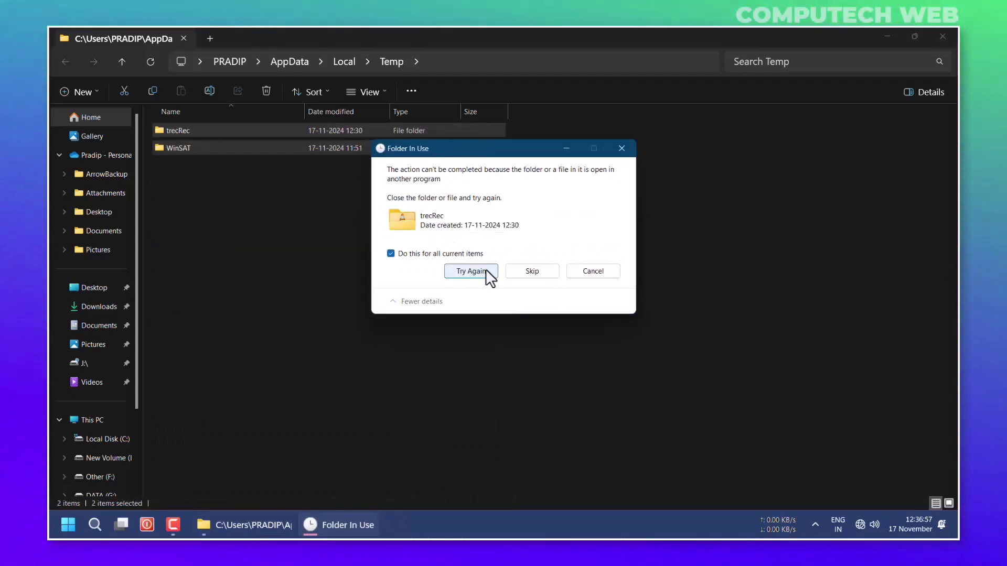
left_click(521, 276)
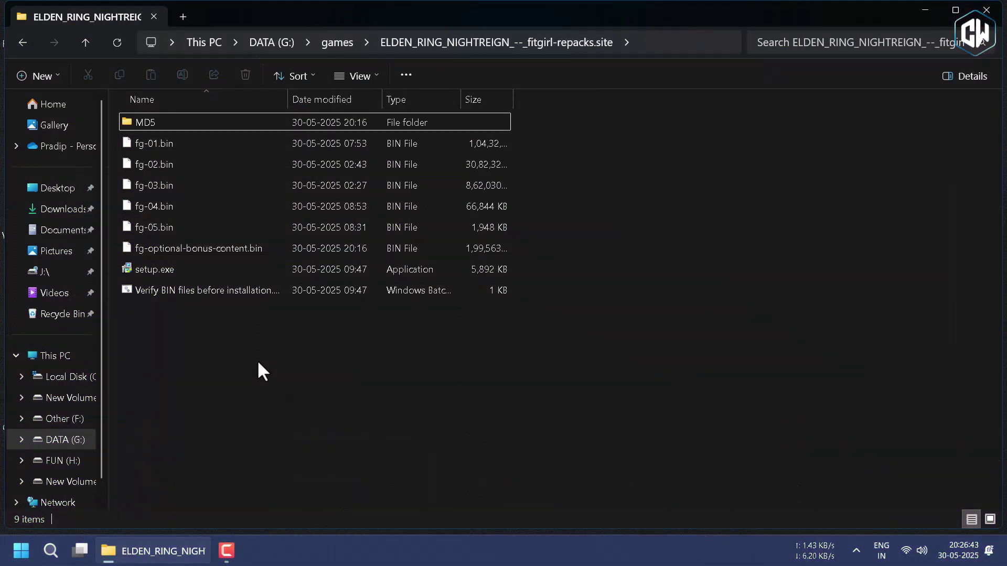
- Browse into GAMES and the ELDEN_RING_NIGHTREIGN download folder and select all 29 archive parts
key("alt+Up")
double_click(178, 146)
double_click(178, 148)
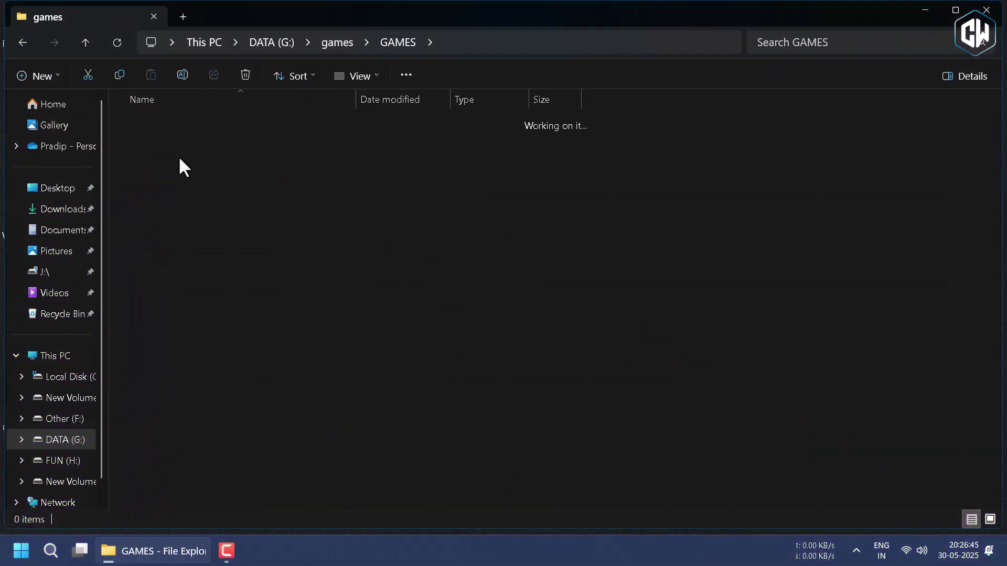
left_click(267, 374)
scroll(266, 376, "down", 3)
key("ctrl+a")
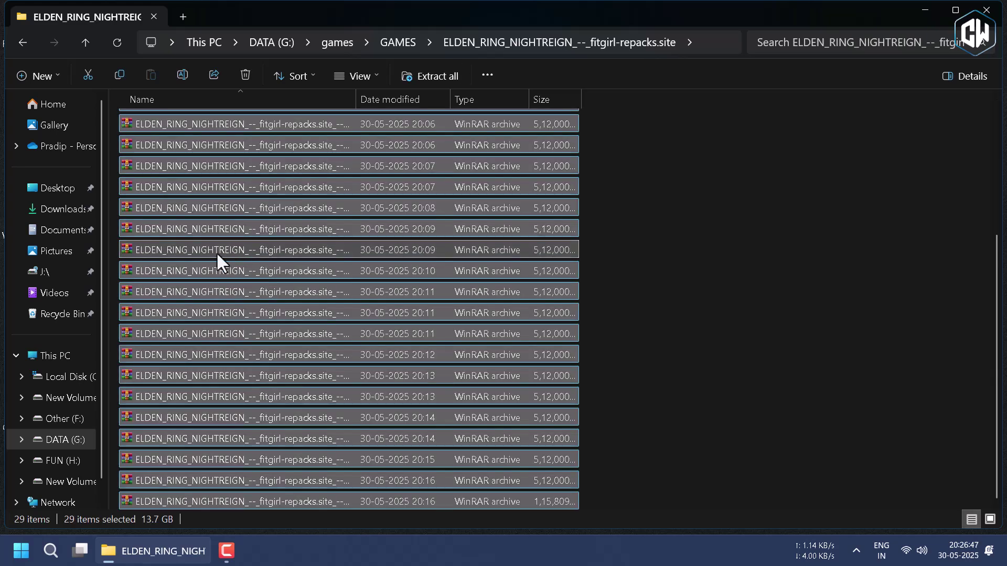
right_click(216, 252)
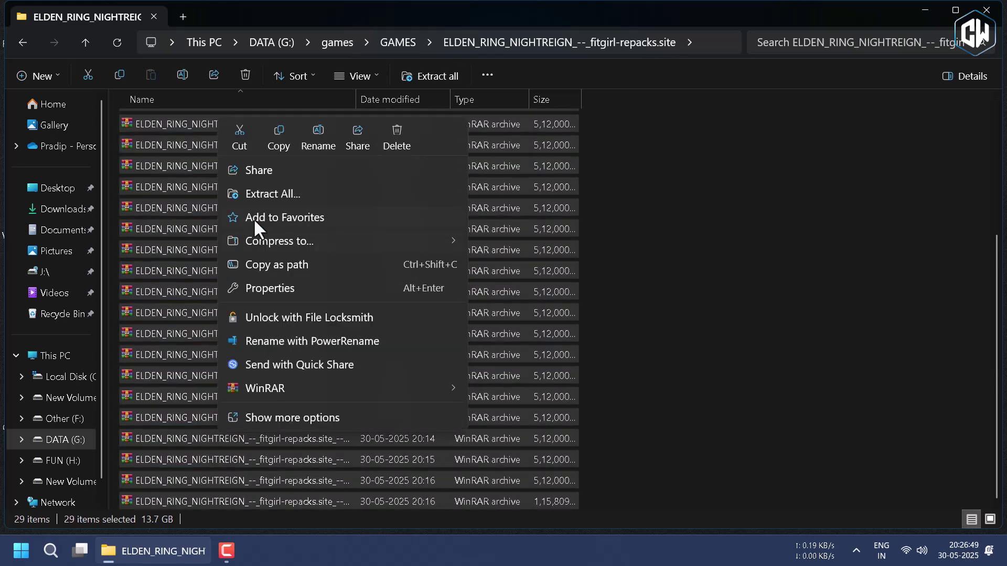
left_click(181, 204)
- Go back up to games and open the extracted ELDEN_RING_NIGHTREIGN repack folder with its nine items
key("alt+Up")
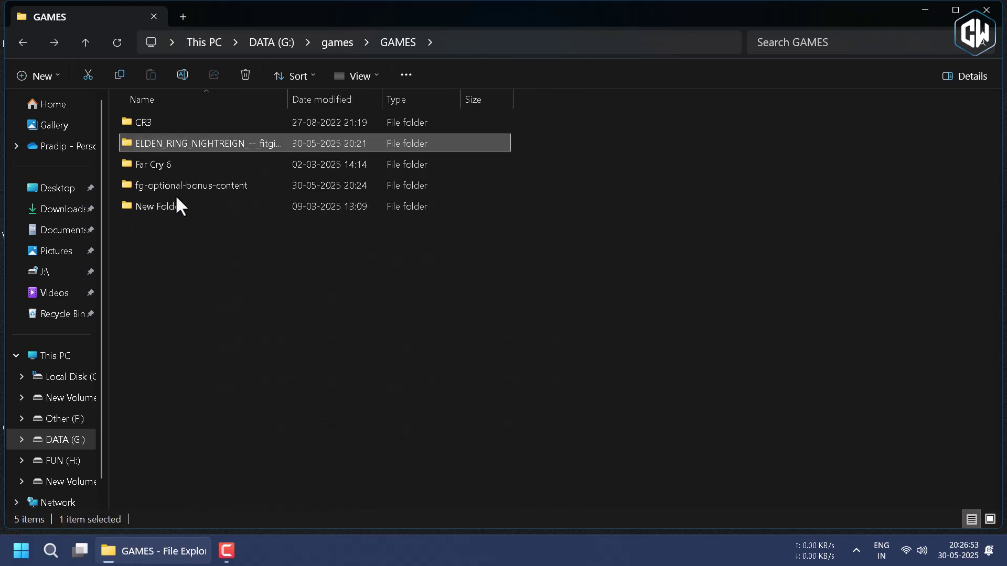
key("alt+Up")
double_click(161, 121)
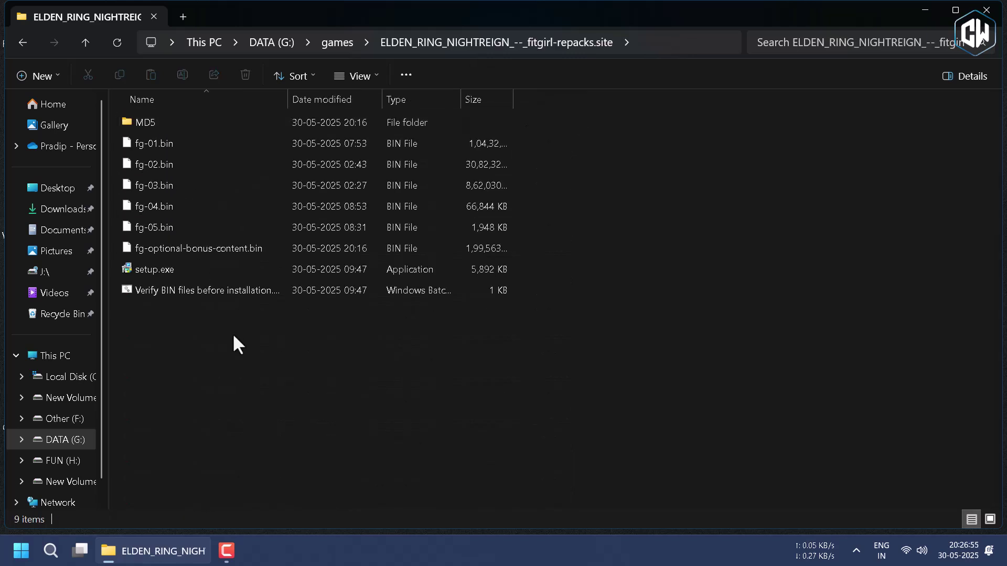
left_click_drag(231, 332, 202, 116)
left_click(242, 356)
- Open the Virus & threat protection settings in Windows Security from the system tray
left_click(860, 540)
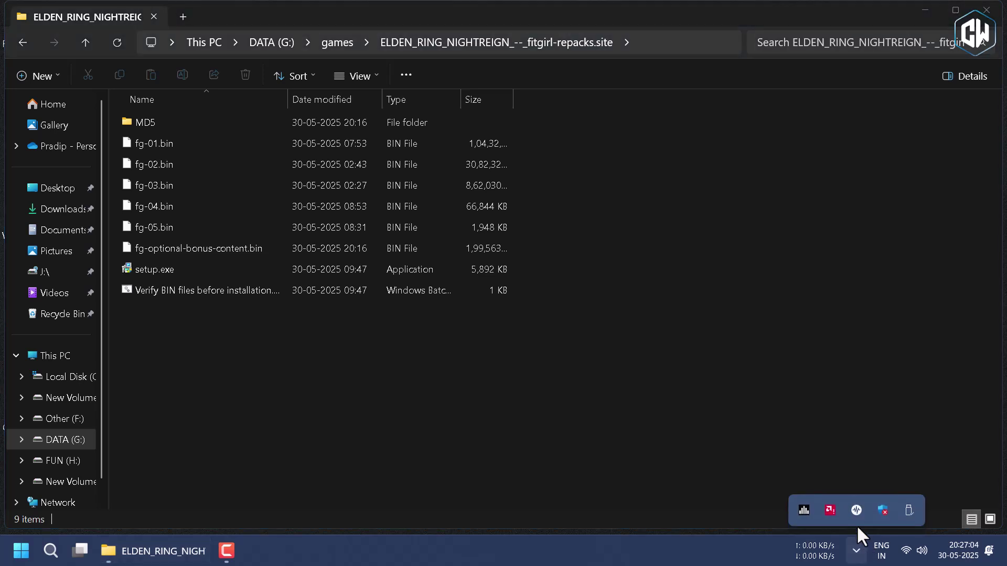
left_click(883, 512)
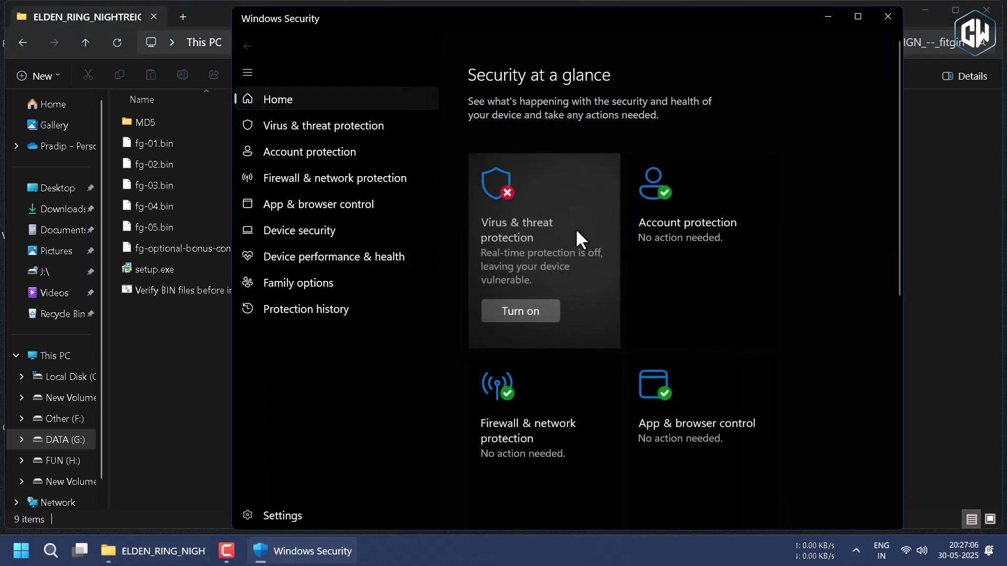
left_click(577, 231)
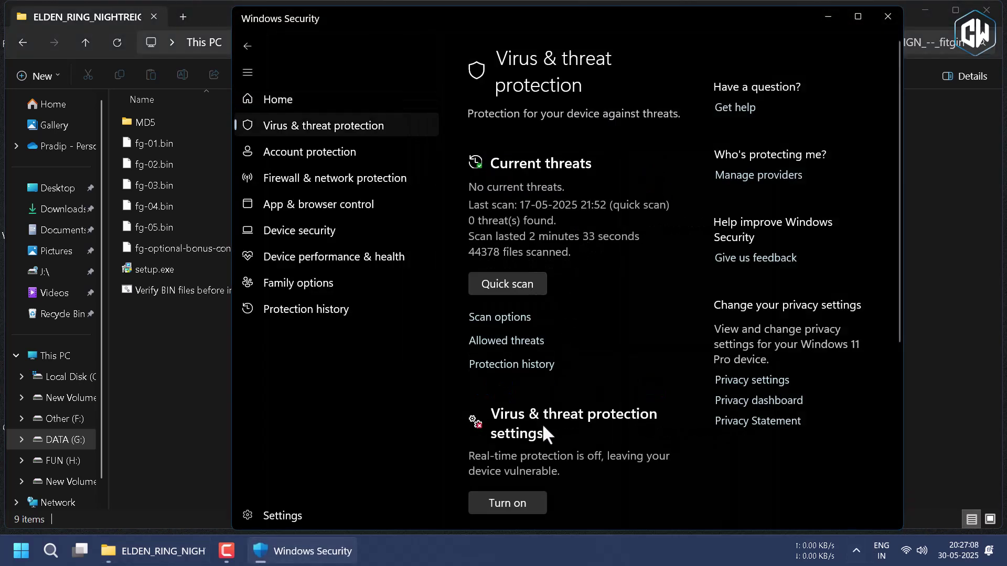
scroll(542, 423, "down", 1)
left_click(530, 487)
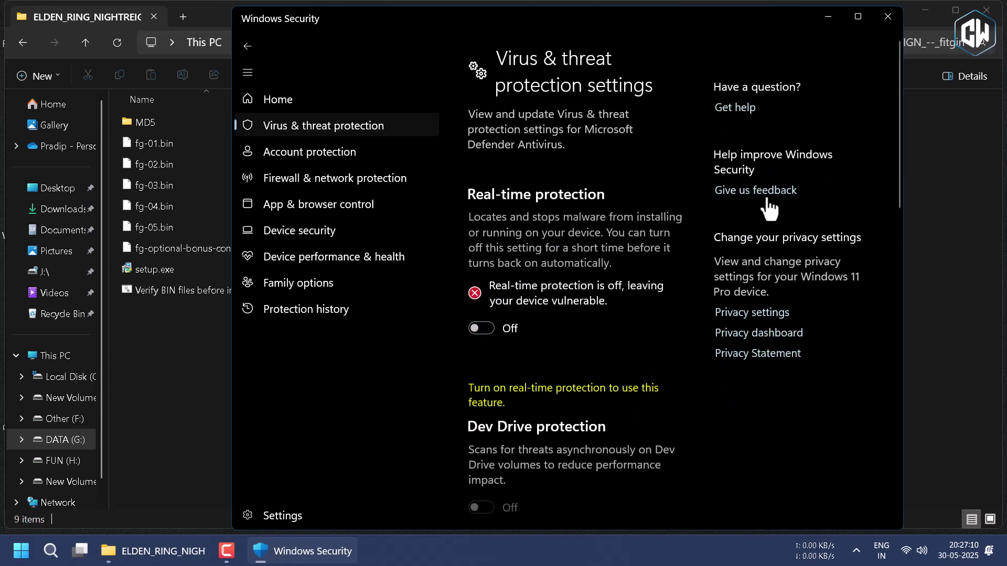
left_click_drag(895, 152, 898, 487)
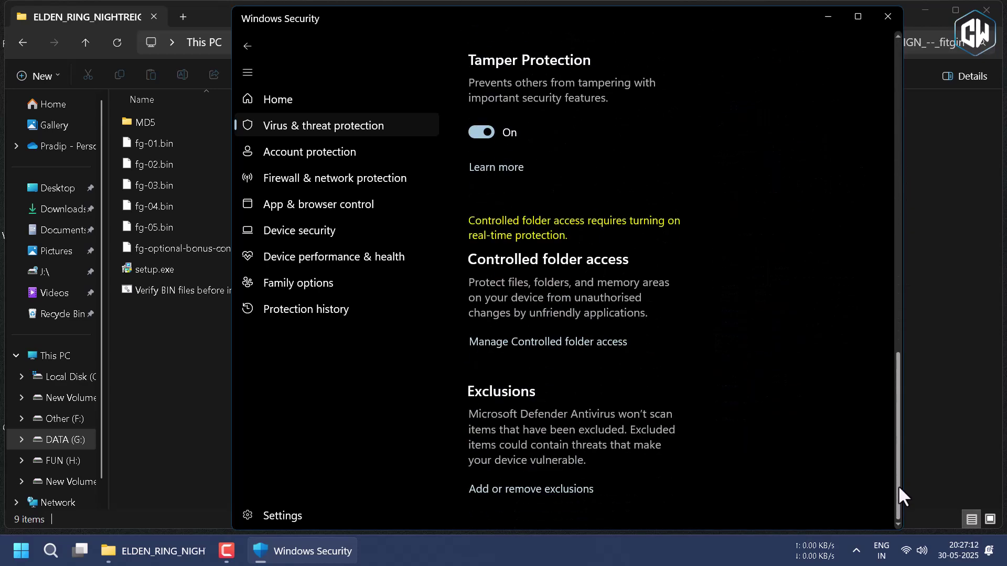
- Add the ELDEN_RING_NIGHTREIGN repack folder as a Defender folder exclusion, then close Windows Security
left_click(556, 489)
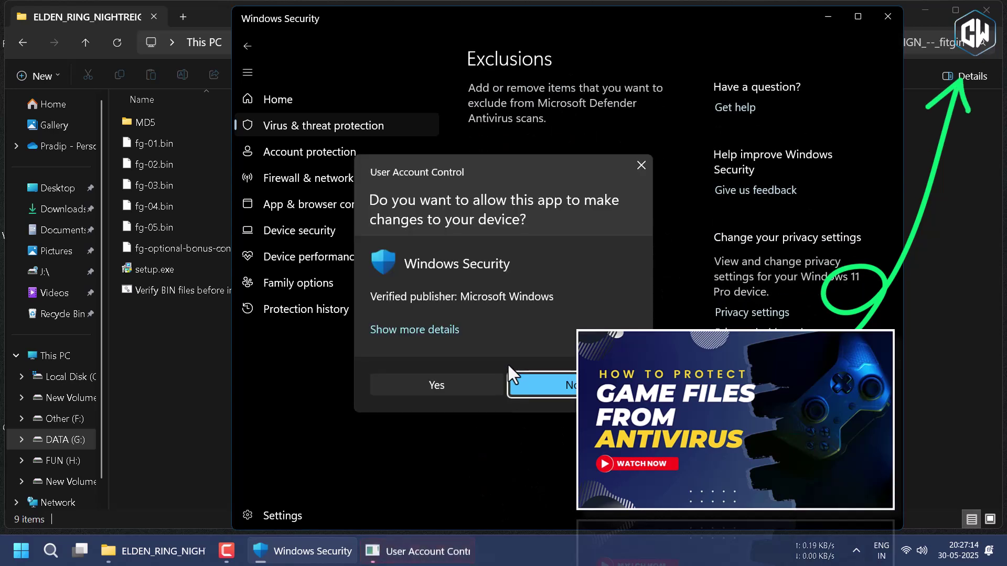
left_click(464, 381)
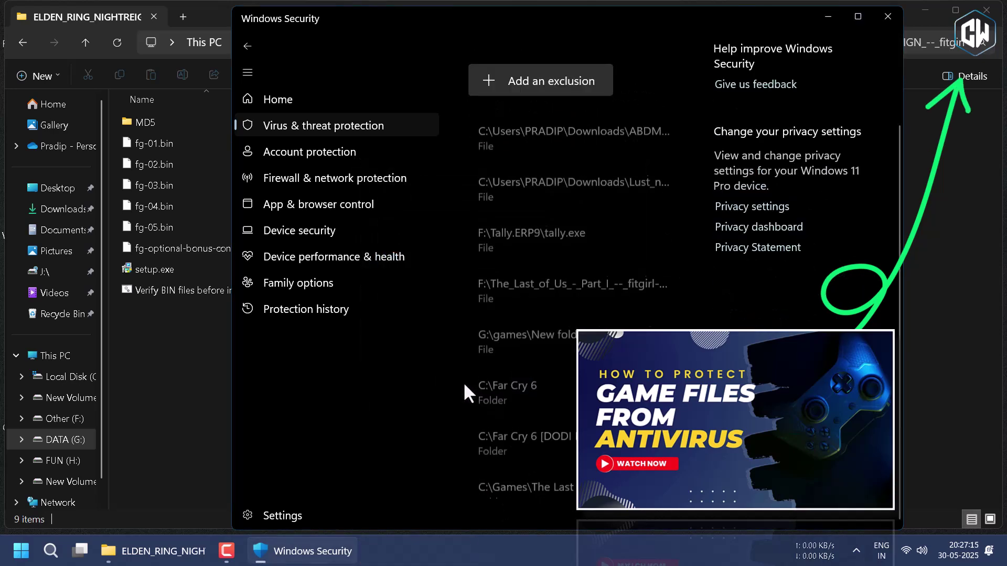
left_click(522, 83)
left_click(533, 136)
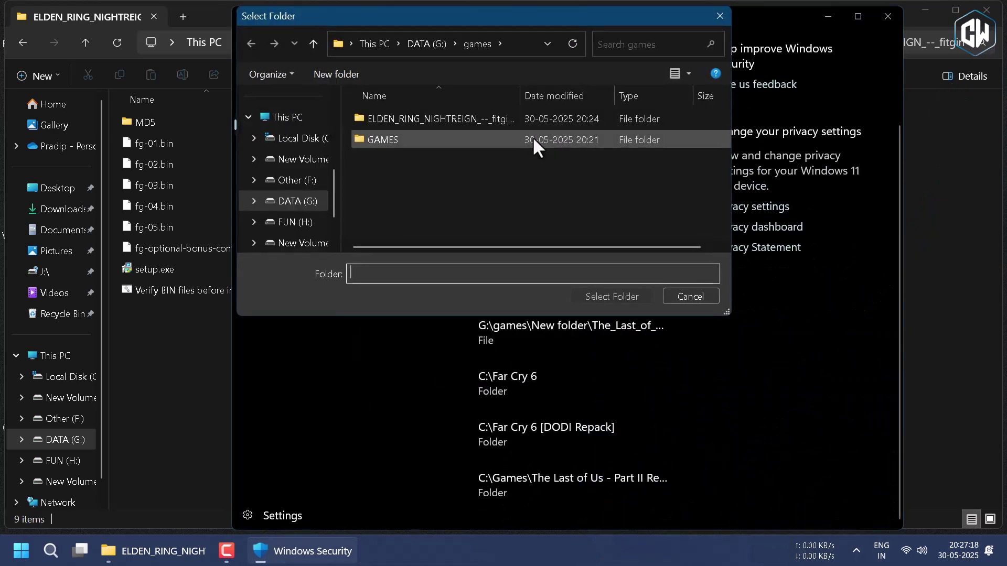
left_click(446, 121)
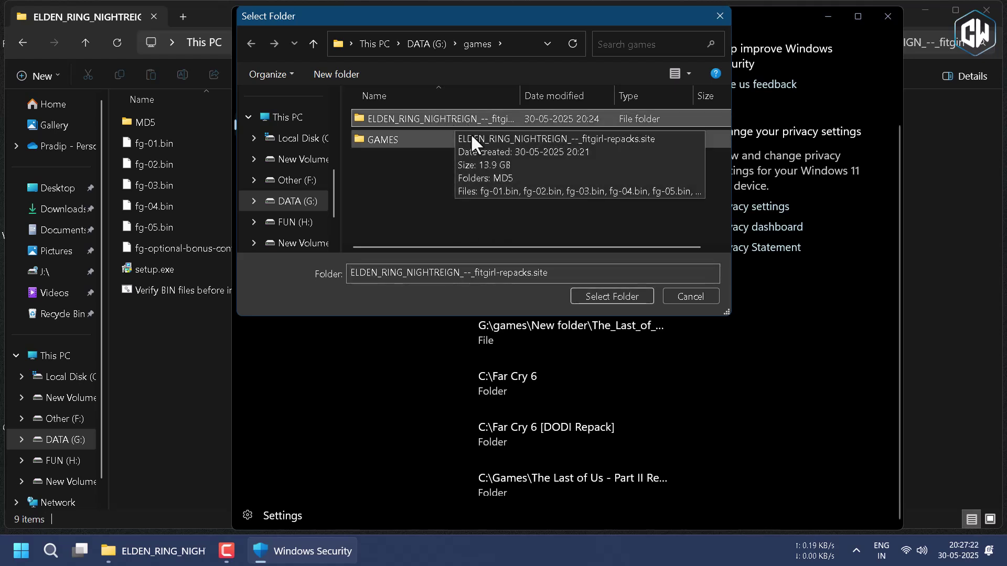
left_click(613, 297)
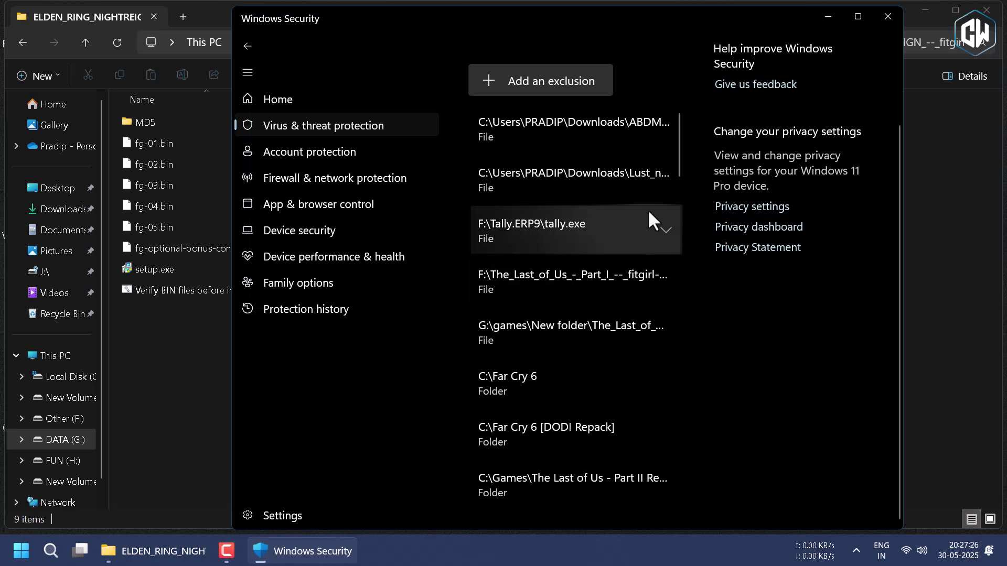
left_click(881, 15)
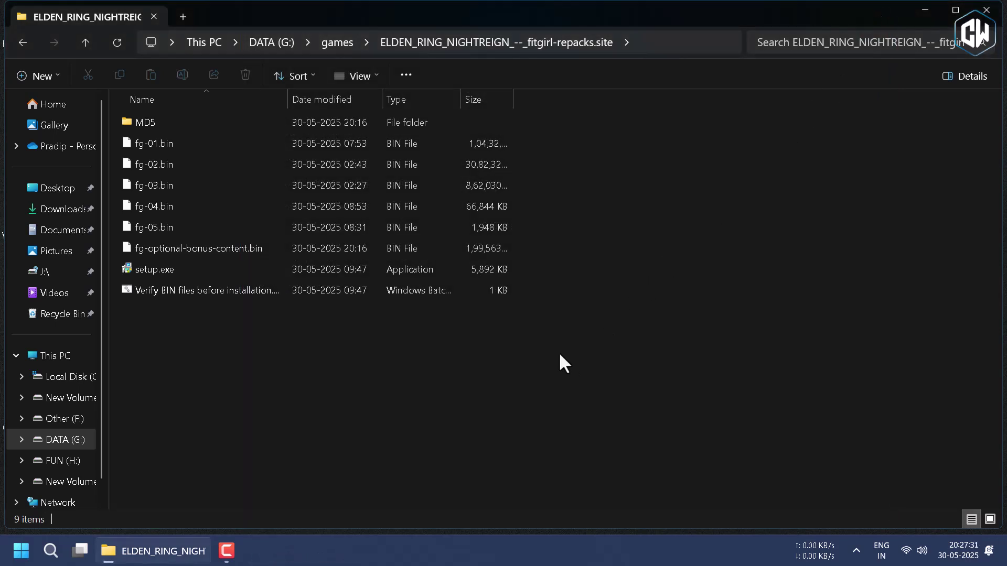
- Run 'Verify BIN files before installation': 6 files OK, only fg-optional-videos.bin missing
double_click(202, 290)
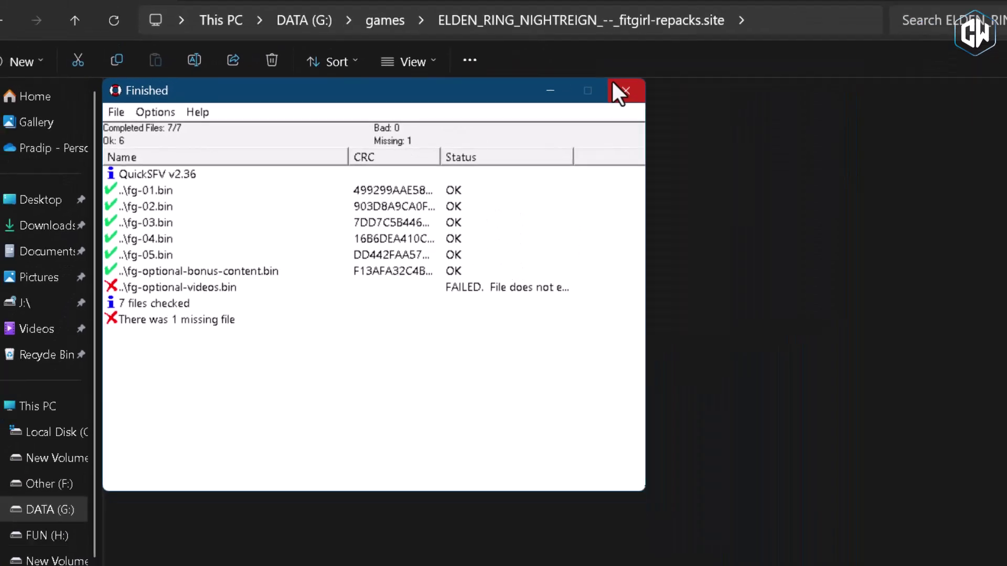
left_click(879, 67)
- Tick 'Run this program as an administrator' in setup.exe's compatibility properties
left_click(320, 325)
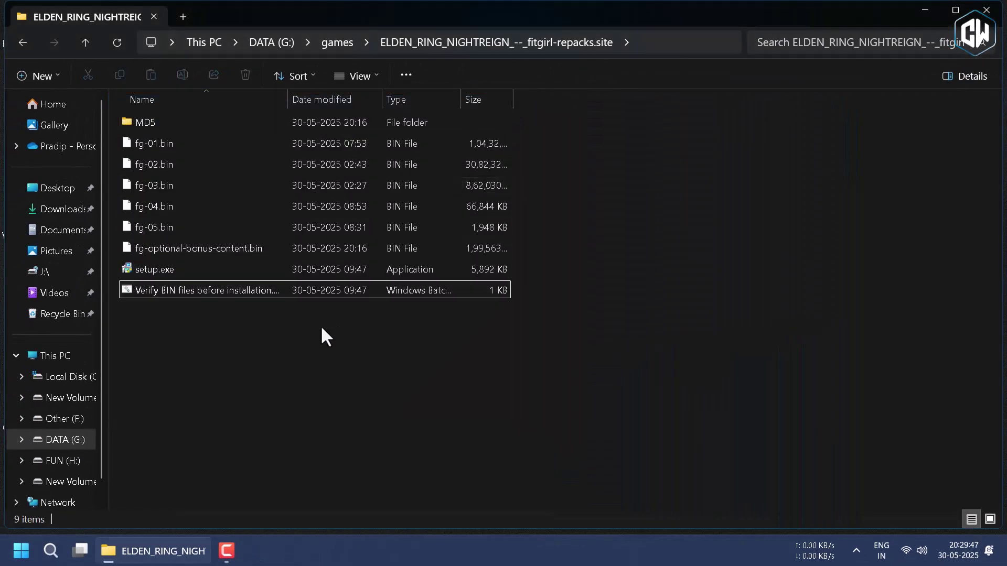
left_click(199, 270)
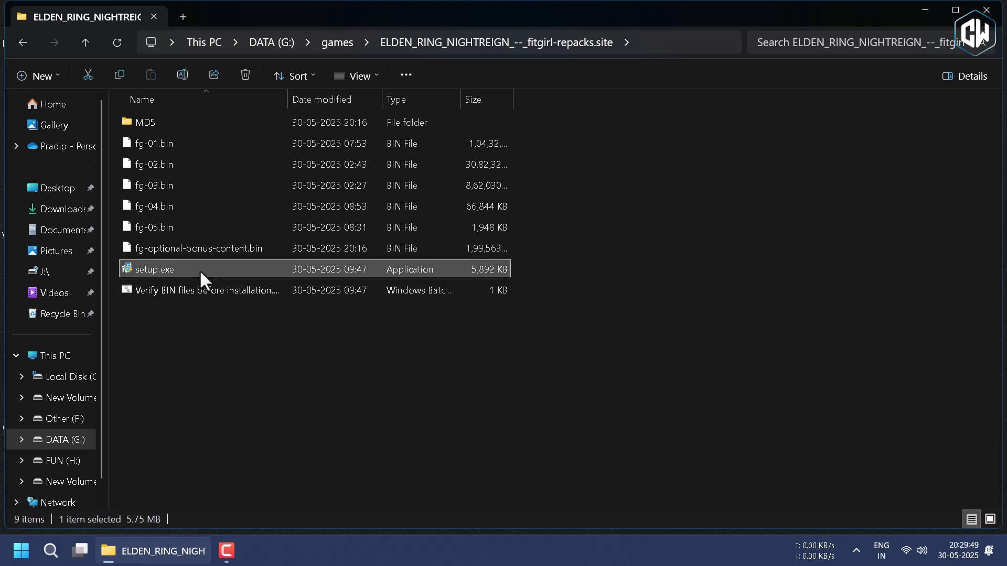
right_click(199, 269)
left_click(231, 281)
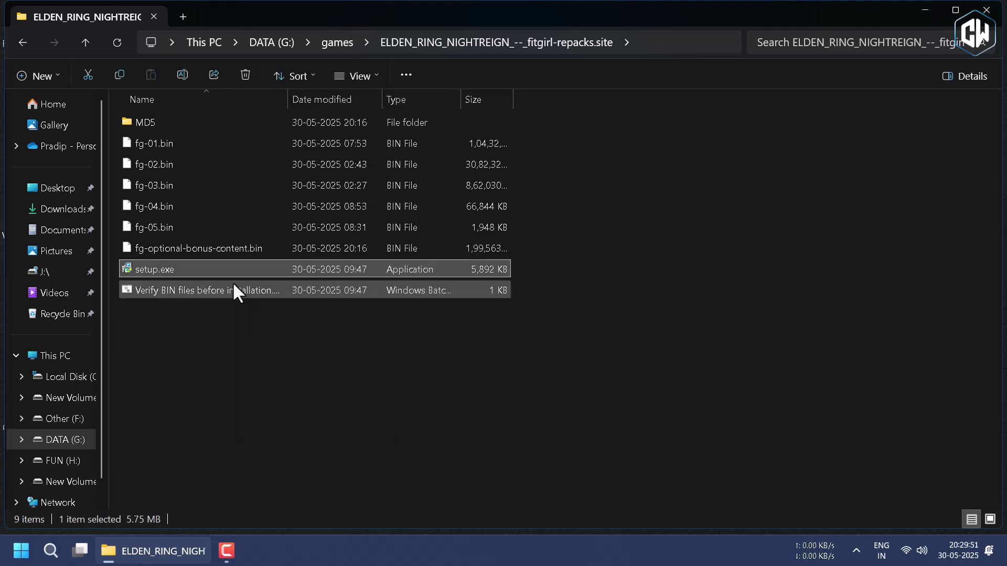
left_click(331, 206)
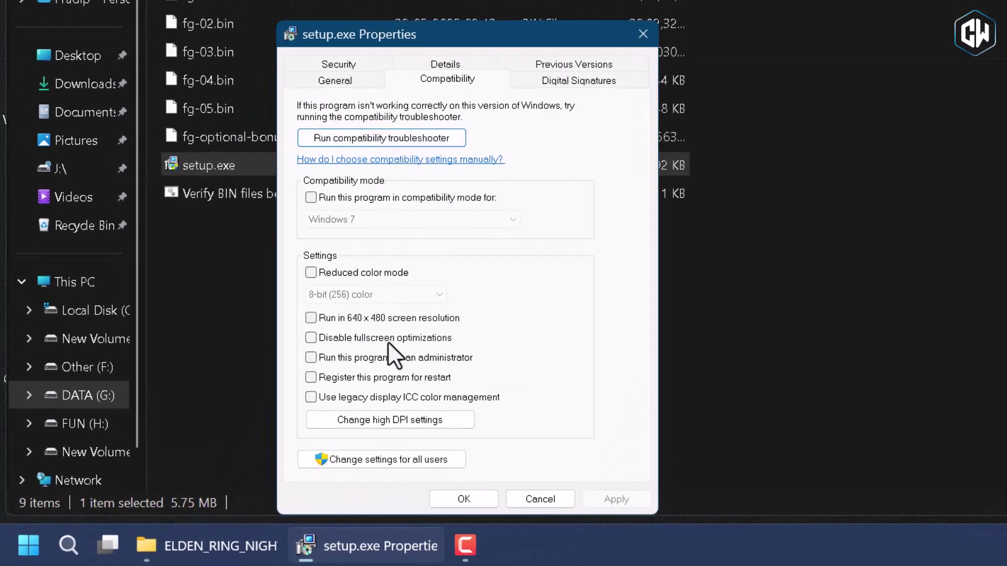
left_click(310, 357)
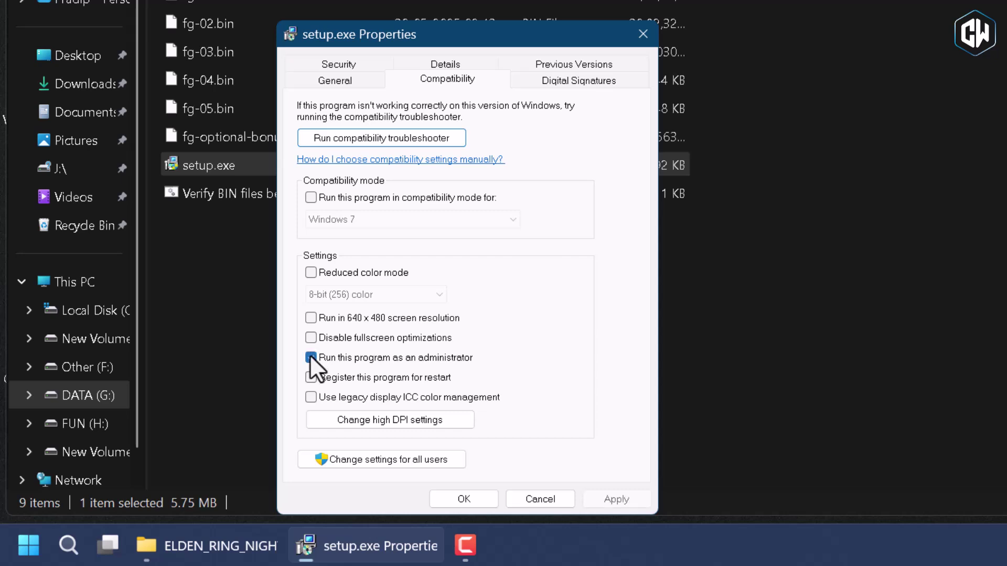
- Review setup.exe's advanced attributes and security permissions, then apply and close its properties
left_click(317, 79)
left_click(537, 367)
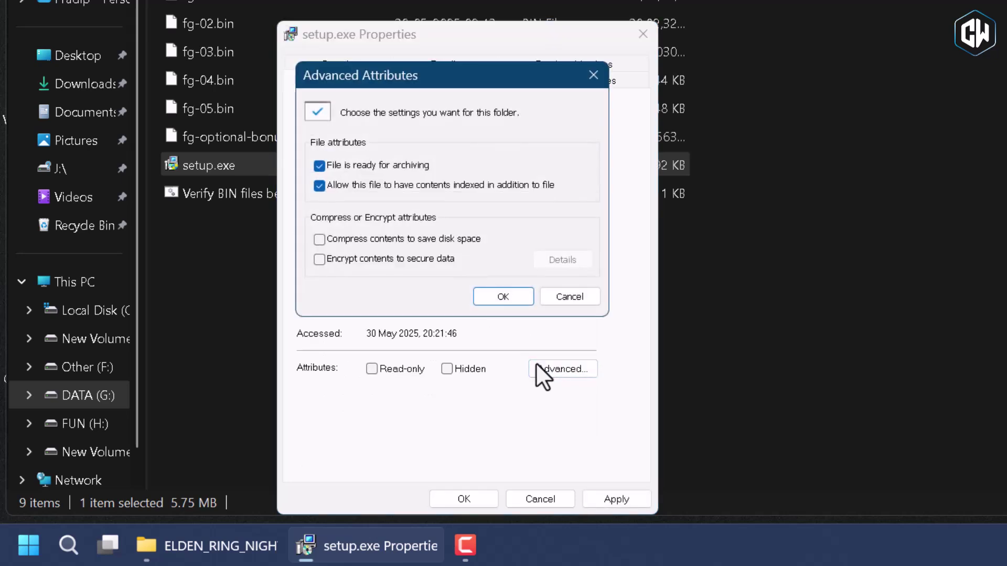
left_click(557, 295)
left_click(334, 65)
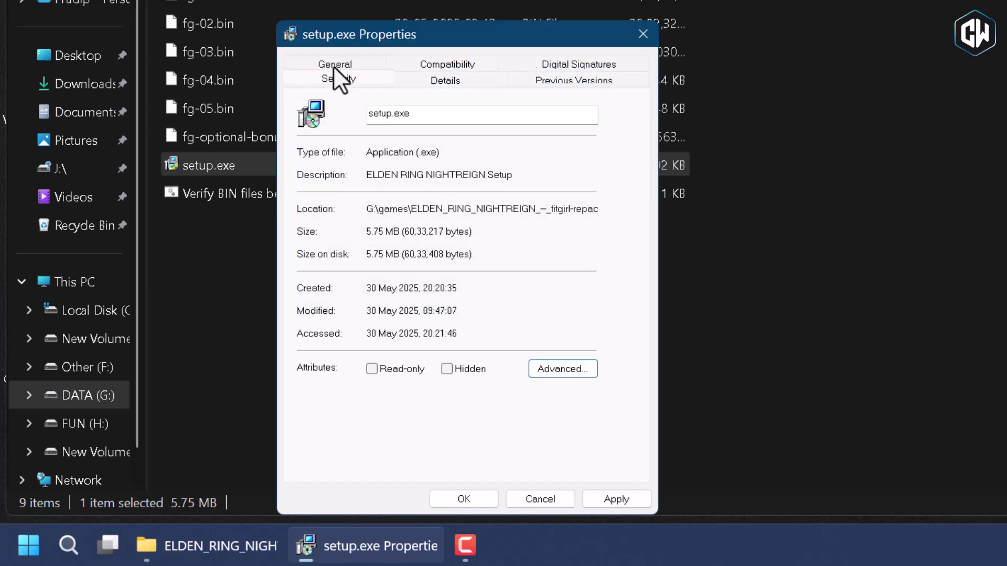
left_click_drag(387, 42, 388, 0)
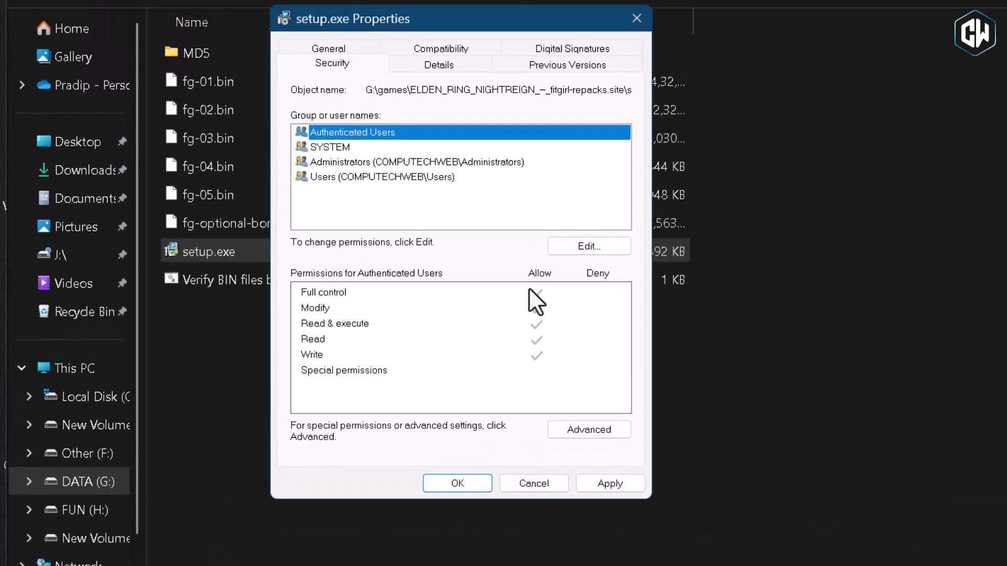
left_click(563, 251)
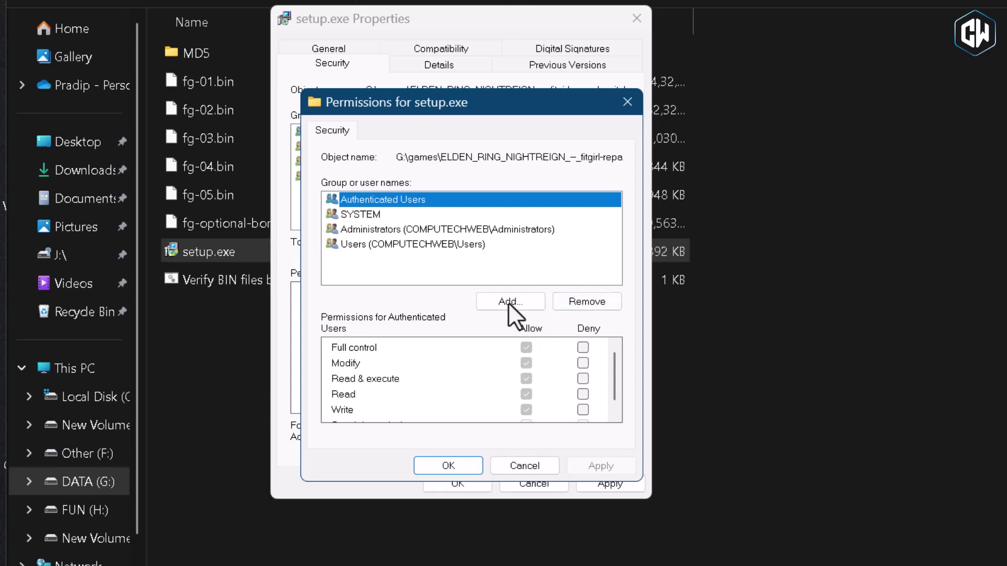
left_click(467, 459)
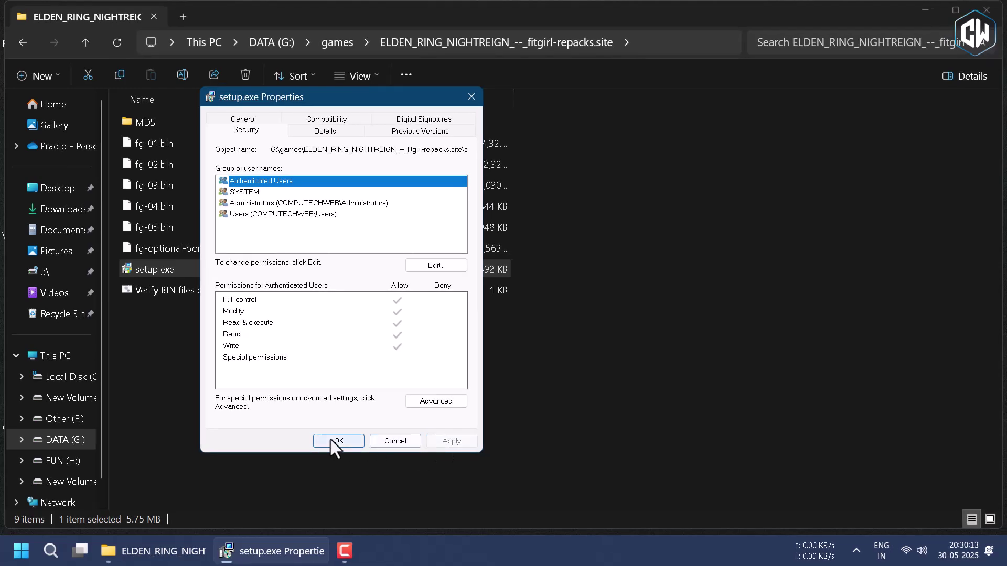
left_click(337, 442)
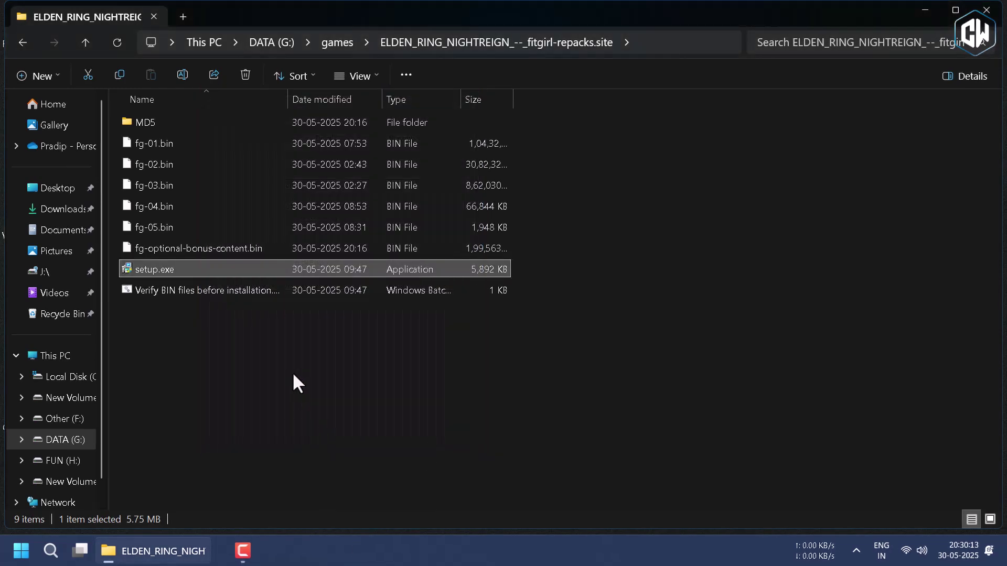
- Launch setup.exe as administrator with English as the language, and mute the installer music
double_click(184, 269)
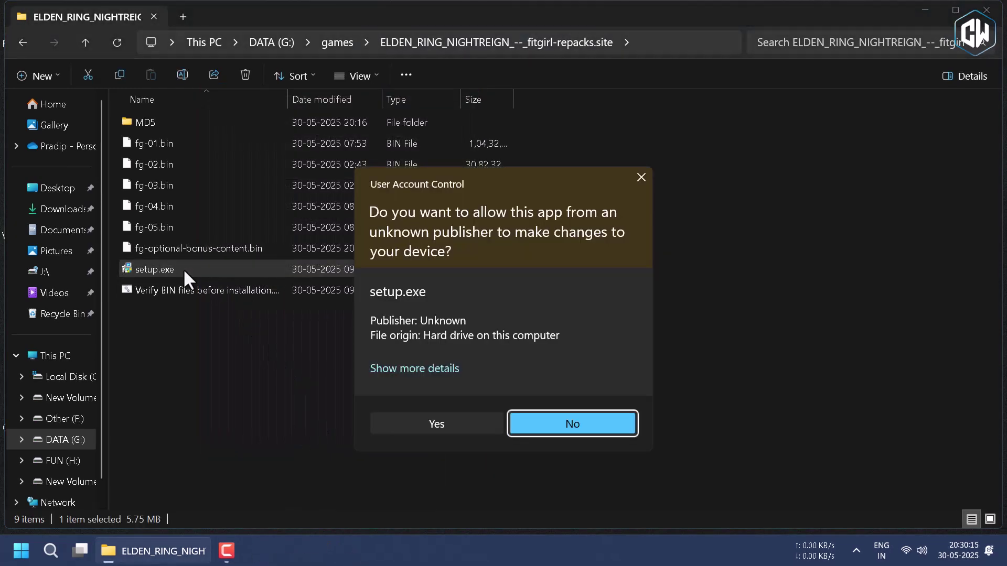
left_click(414, 426)
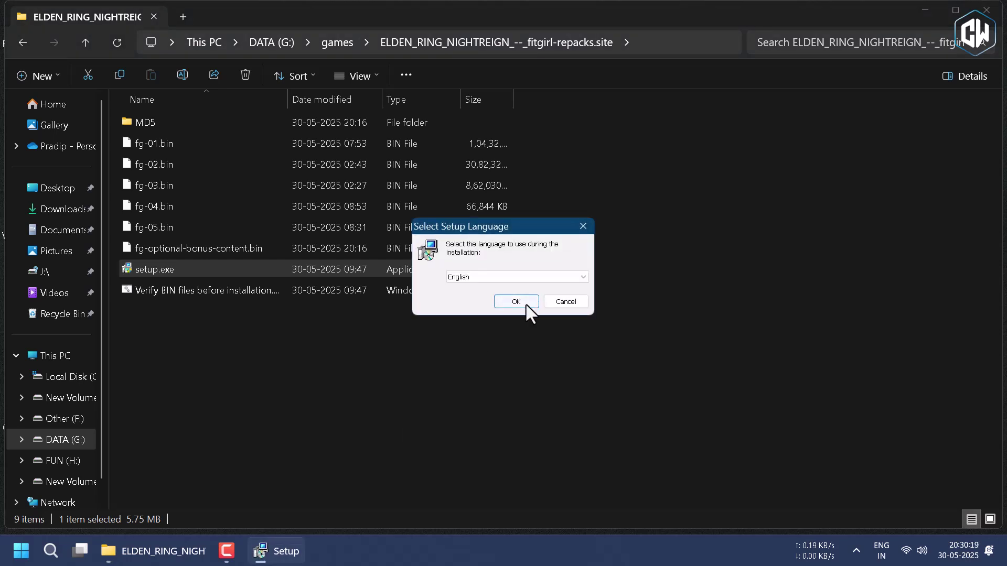
left_click(516, 302)
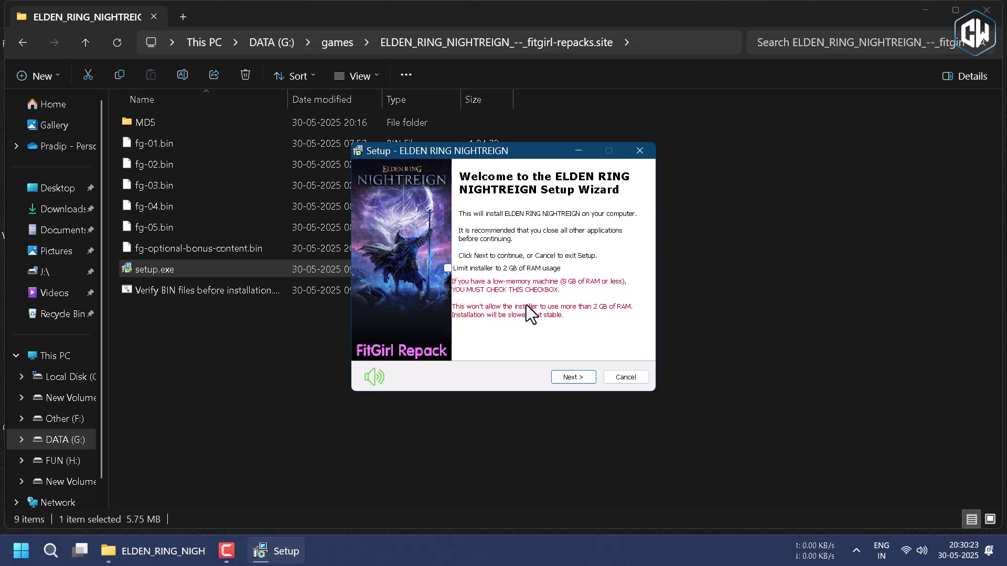
left_click(370, 376)
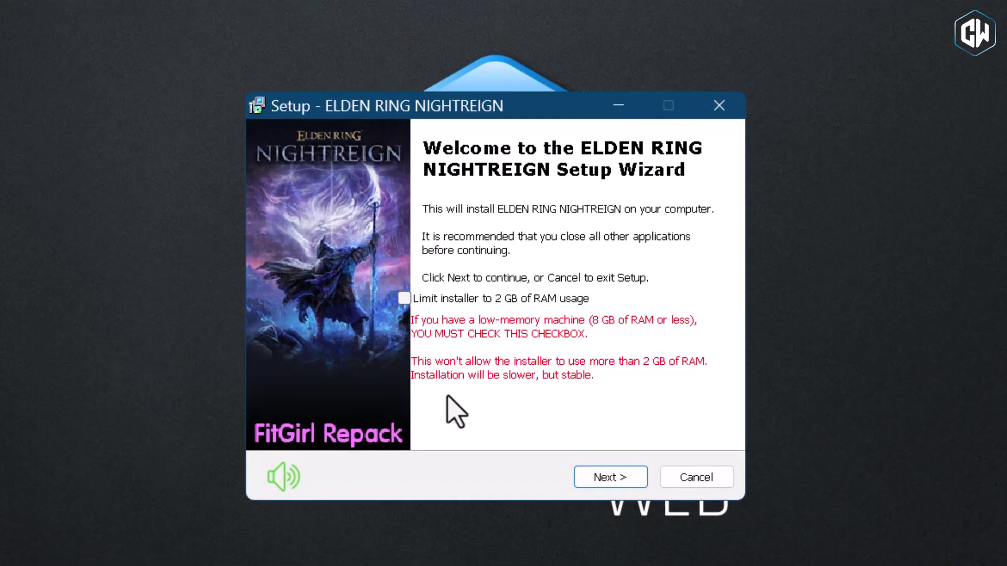
left_click(282, 478)
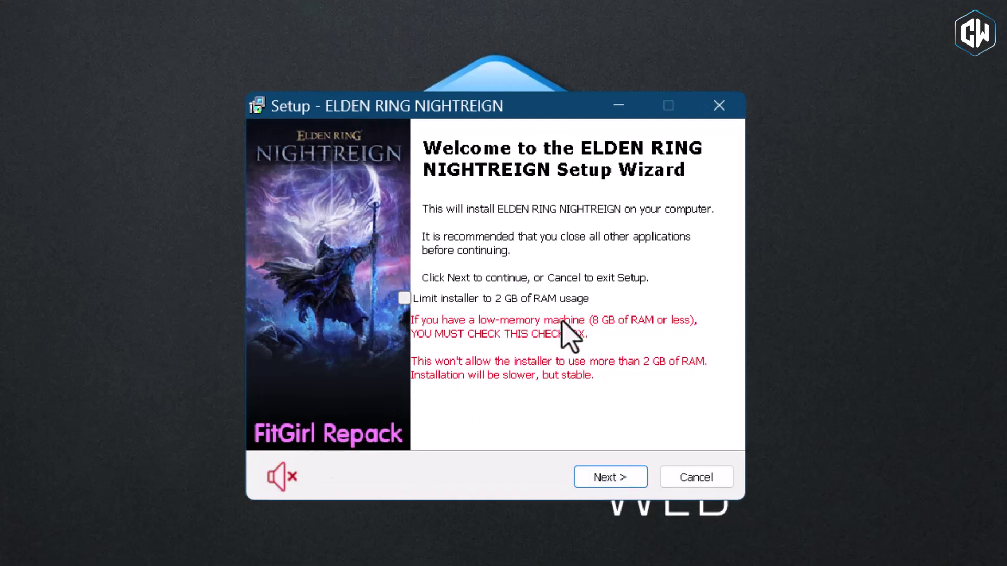
- Skip the welcome and information pages and set the destination to C:\ELDEN RING NIGHTREIGN
left_click(623, 469)
scroll(564, 378, "down", 10)
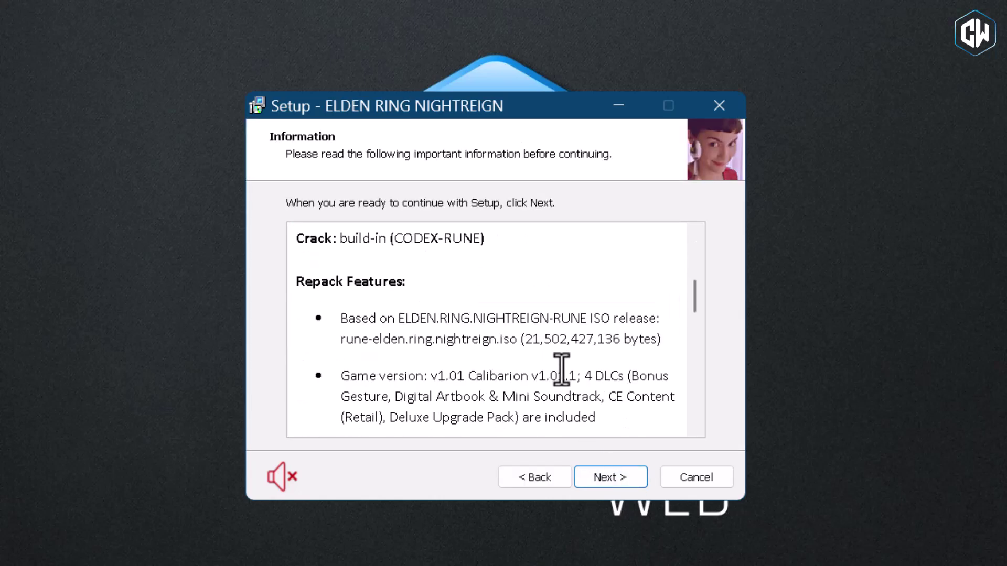
left_click(619, 476)
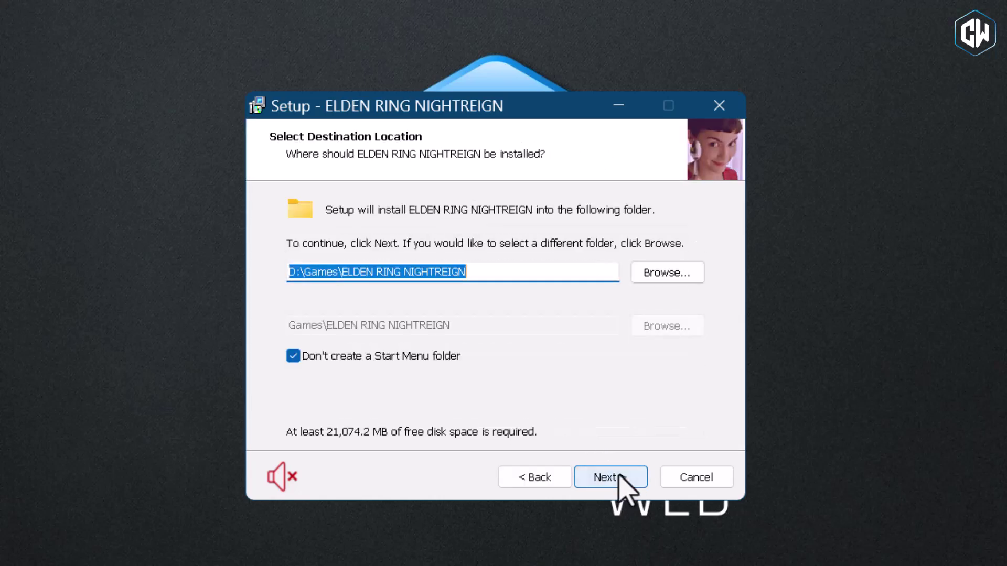
left_click(675, 284)
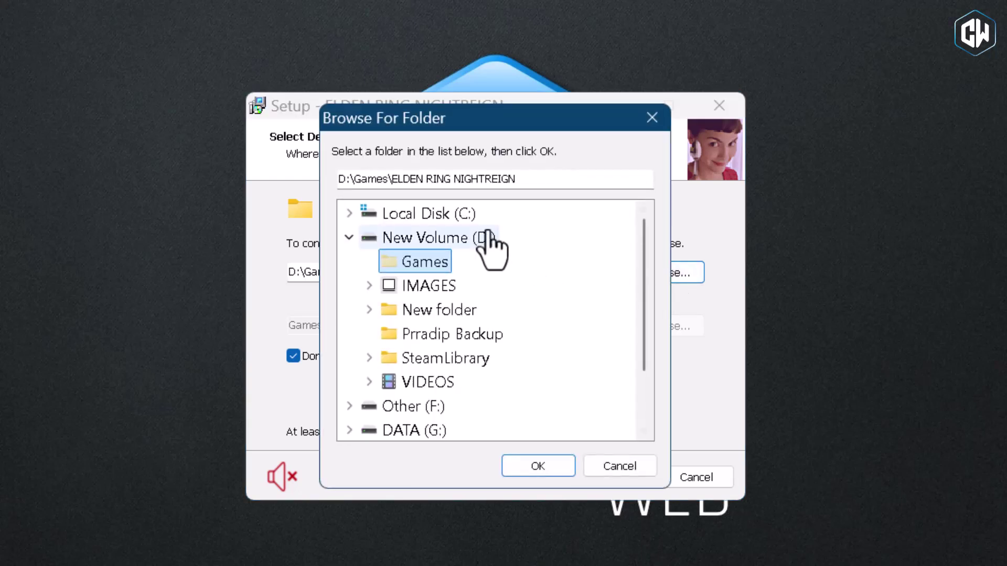
left_click(451, 214)
left_click(538, 466)
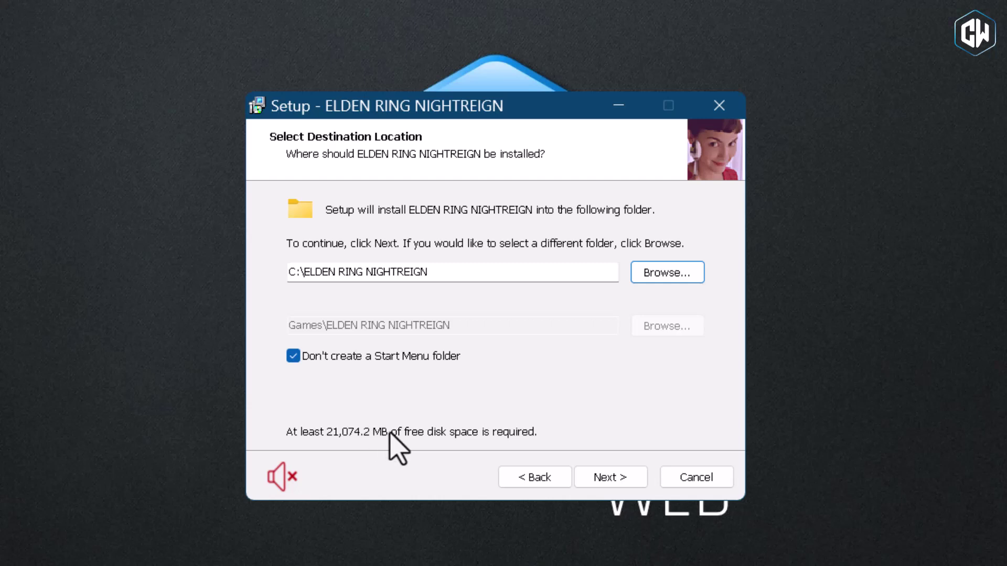
- Advance setup to component selection and run dxdiag to confirm DirectX 12 is installed
left_click(599, 479)
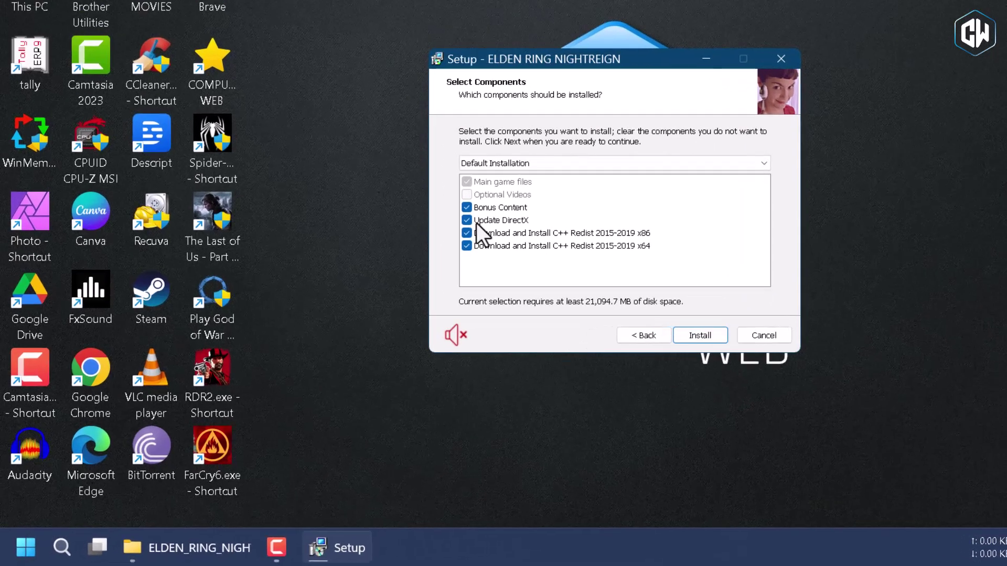
key("super+r")
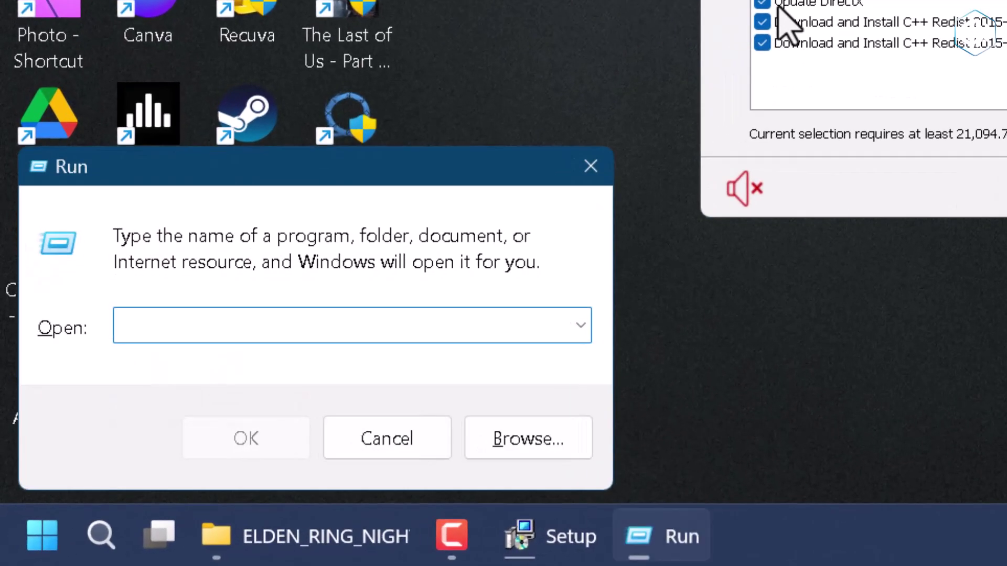
type("dxdiag")
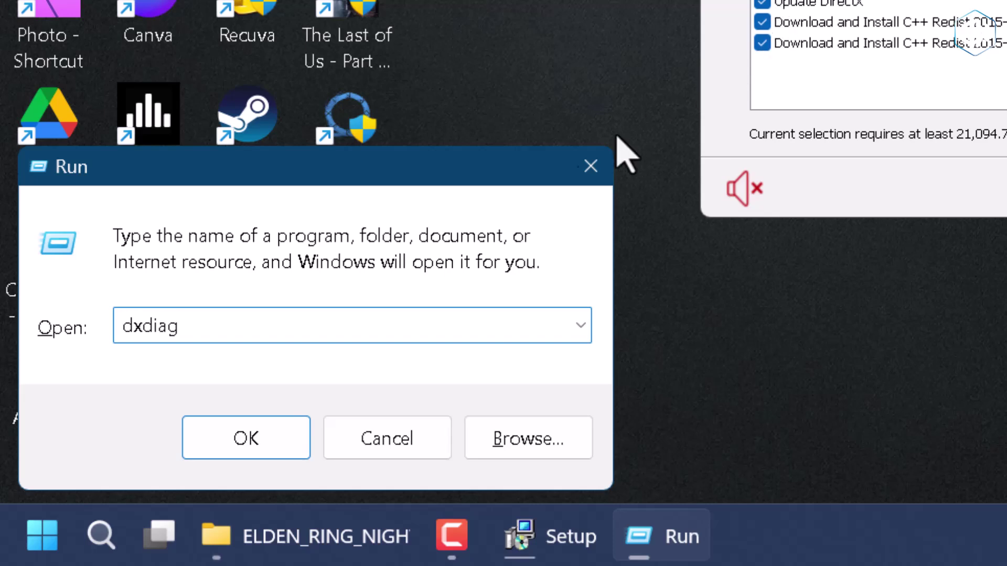
left_click(283, 439)
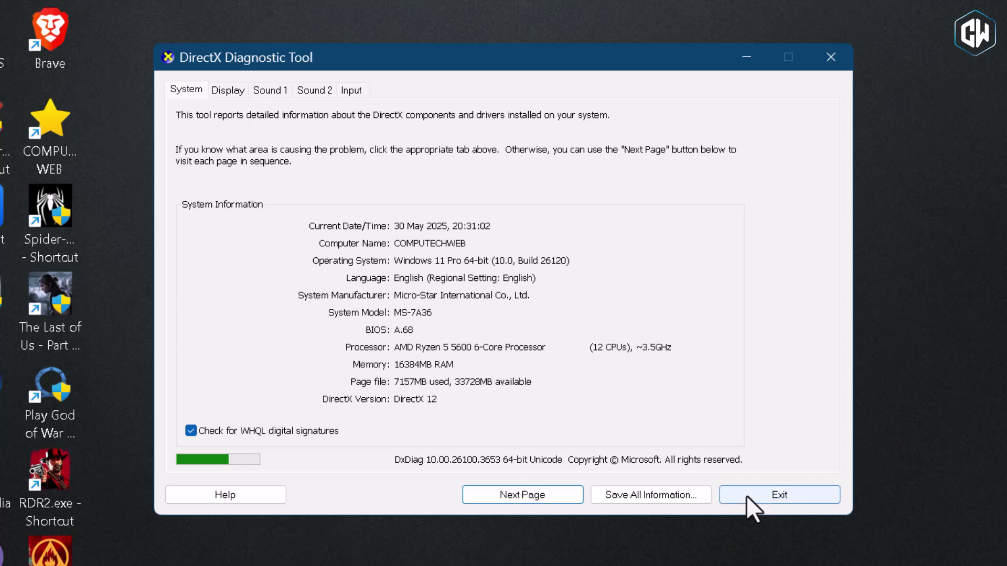
- Untick Update DirectX and both x86/x64 C++ 2015-2019 redistributables, then start installation
left_click(747, 495)
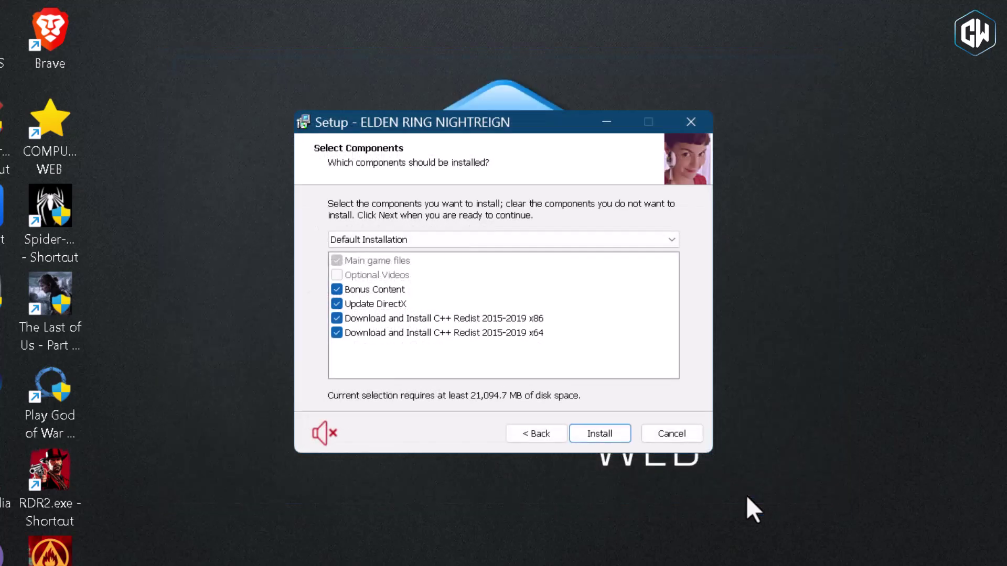
left_click(336, 333)
left_click(338, 319)
left_click(342, 304)
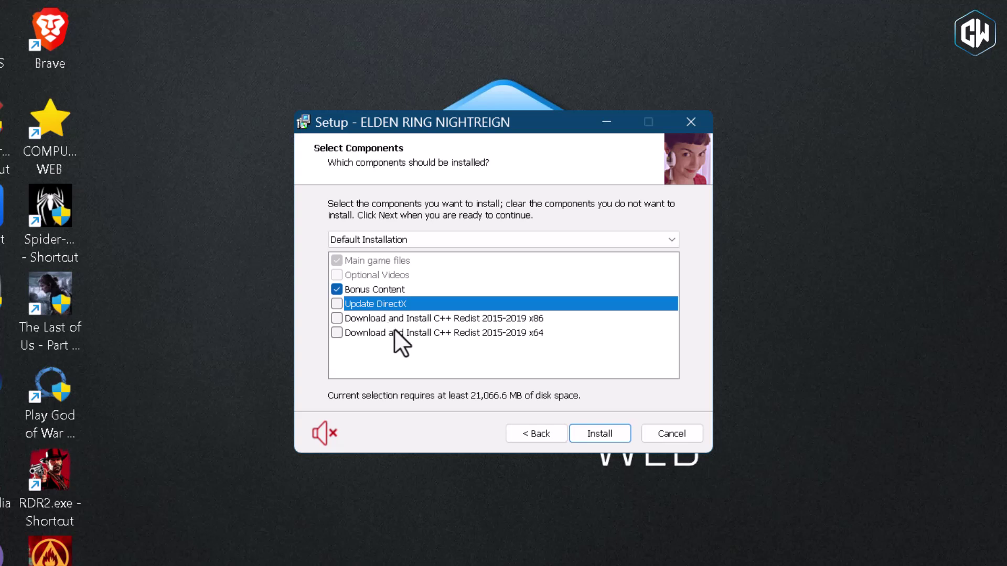
left_click(599, 434)
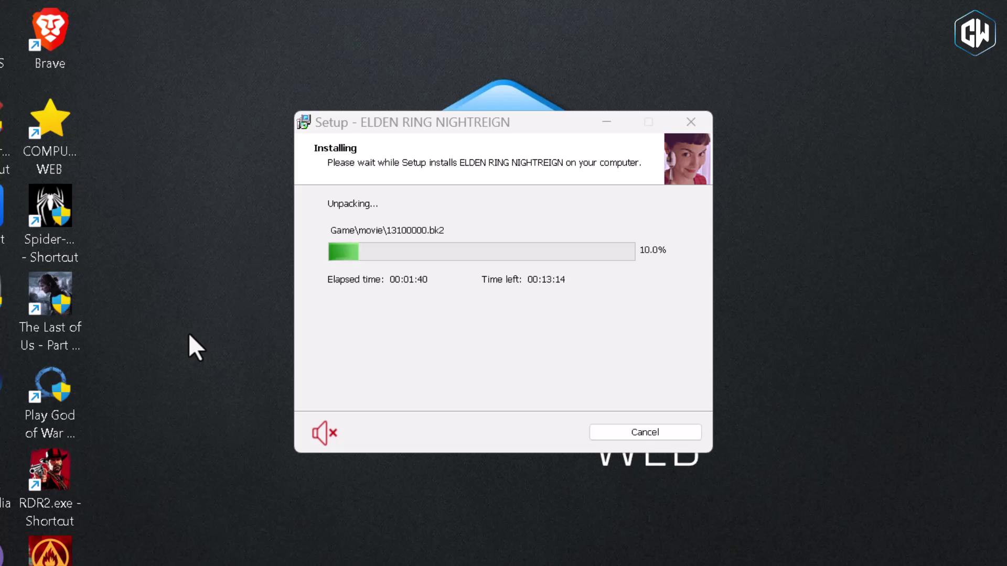
- Wait for ELDEN RING NIGHTREIGN unpacking to reach 100% and finish the setup wizard
left_click_drag(387, 117, 389, 14)
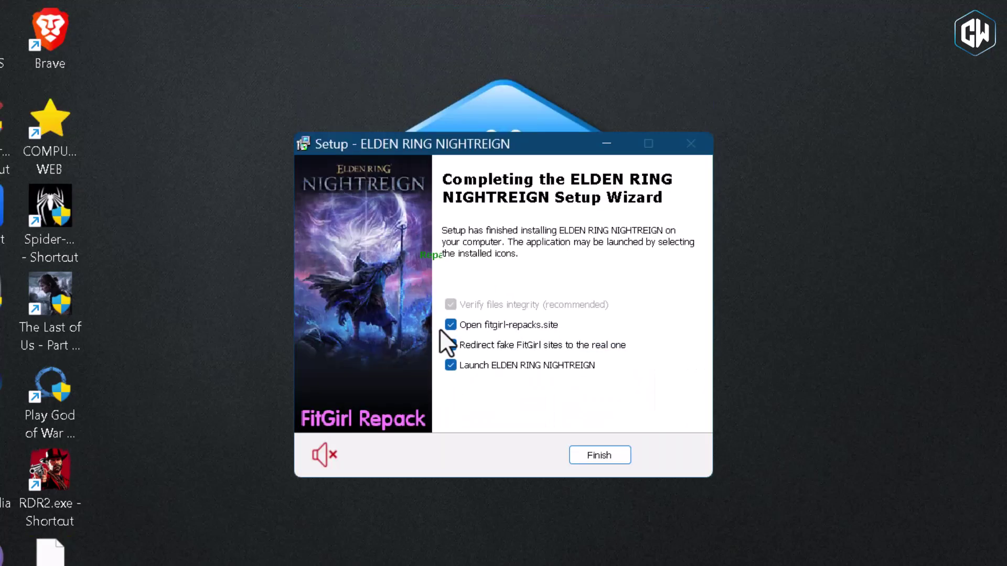
left_click(611, 454)
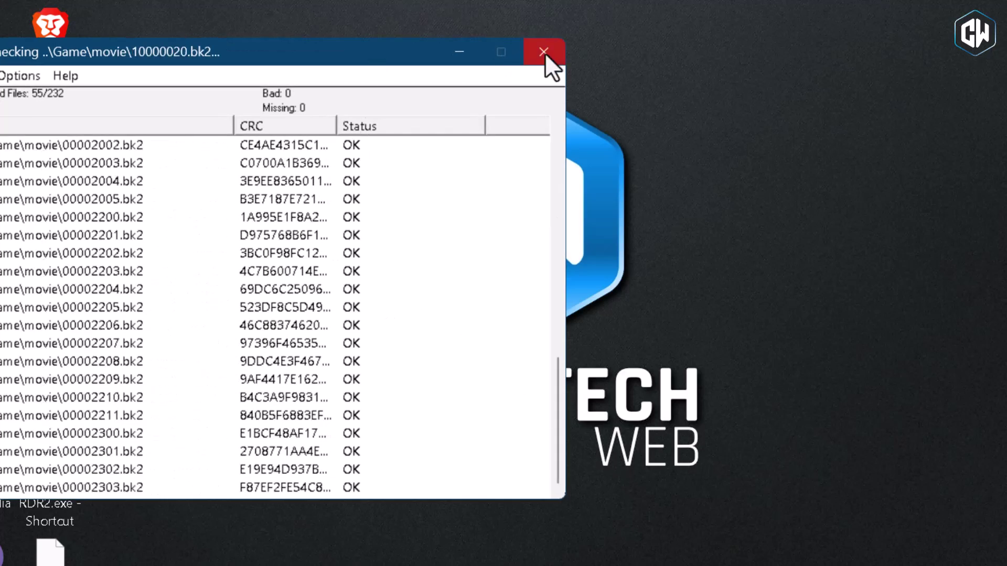
- Close the file-check window, refresh the desktop twice, and open Windows Security from the tray
left_click(544, 52)
right_click(554, 125)
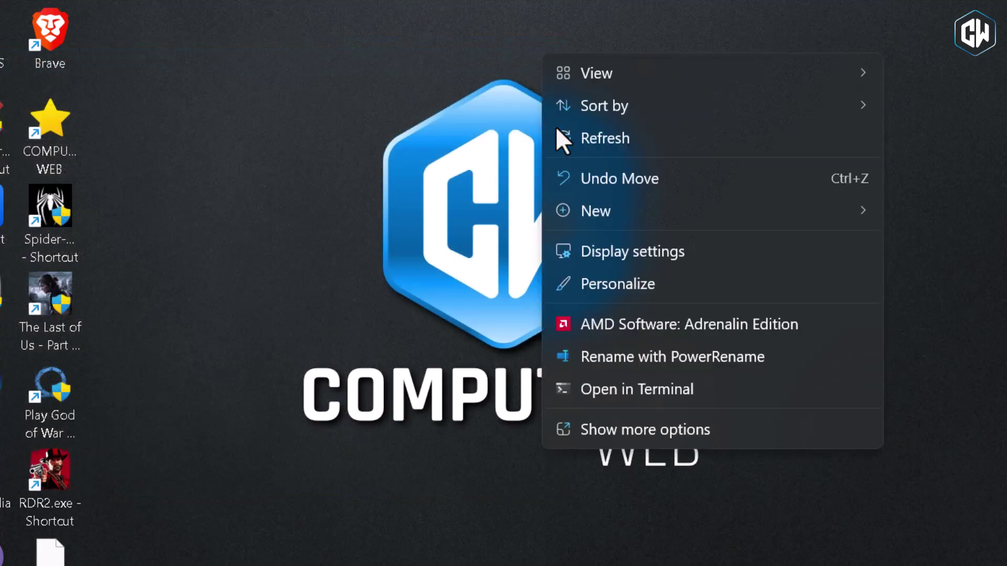
left_click(568, 137)
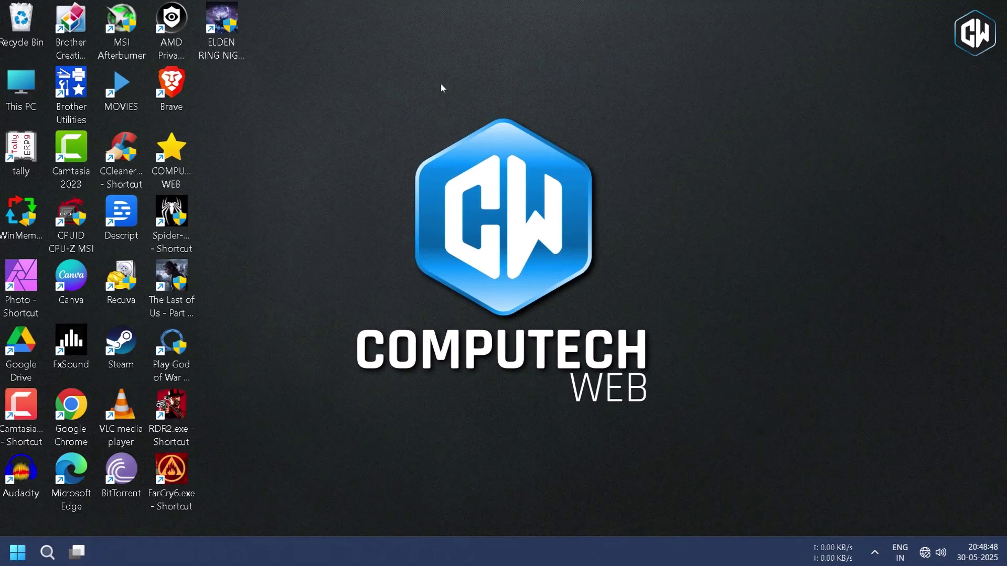
right_click(441, 84)
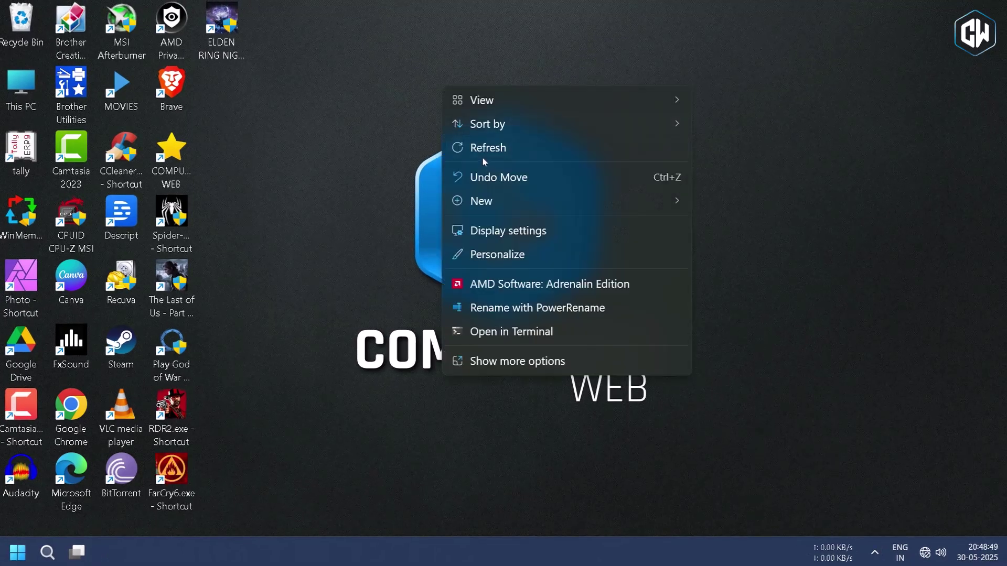
left_click(476, 152)
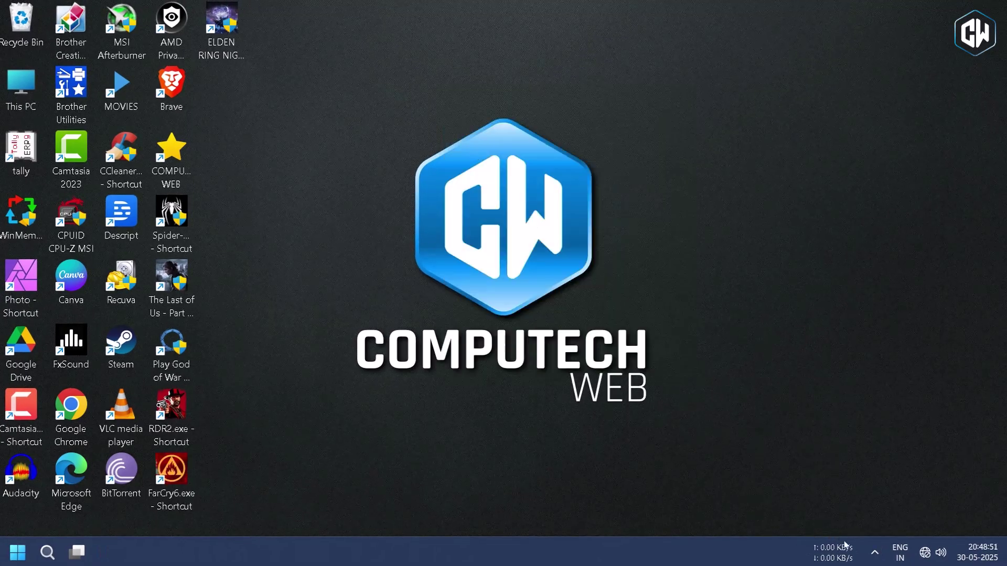
left_click(874, 552)
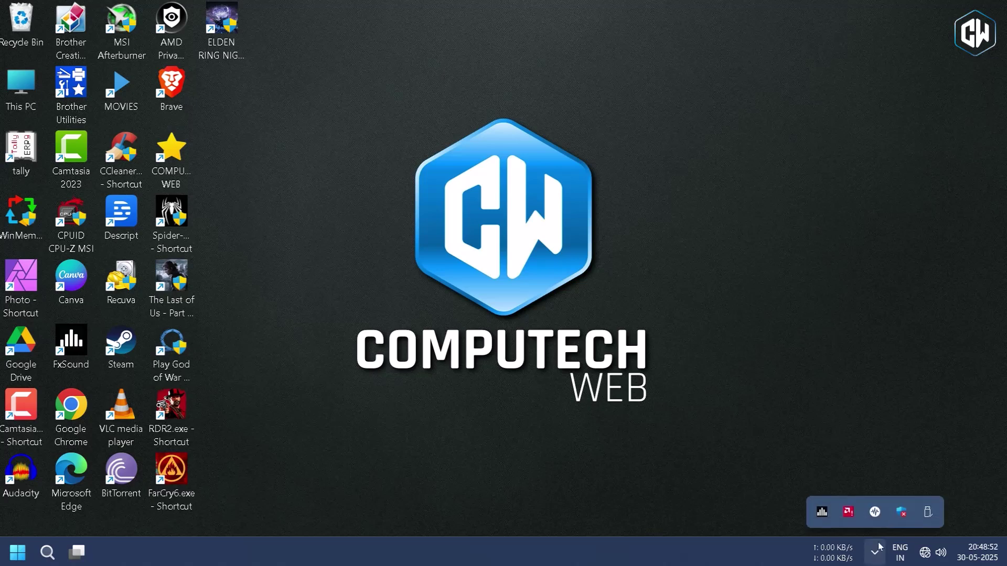
left_click(901, 514)
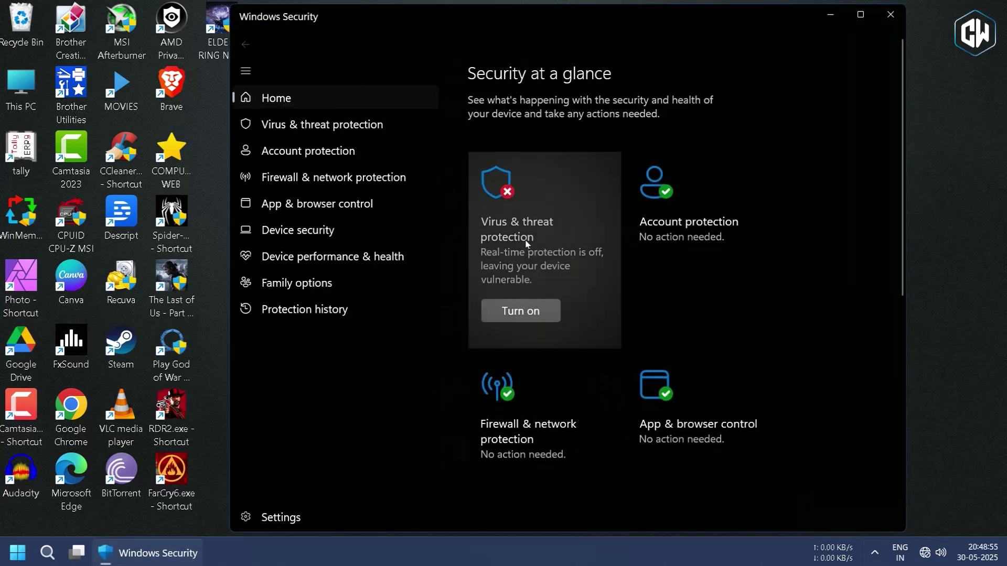
- Add the C:\ELDEN RING NIGHTREIGN folder as a Defender scan exclusion
left_click(526, 243)
scroll(531, 356, "down", 3)
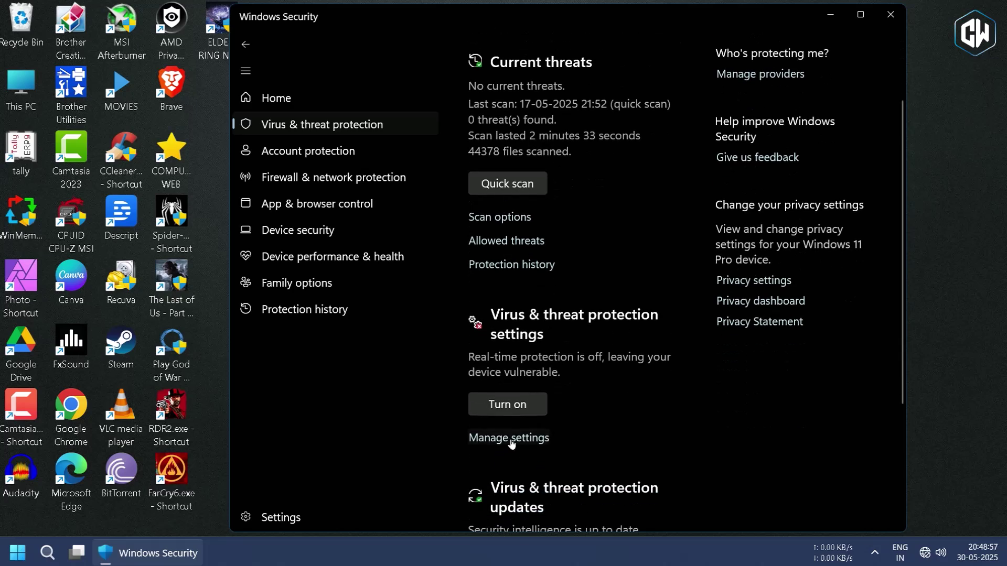
left_click(513, 442)
scroll(518, 342, "down", 5)
scroll(518, 342, "down", 10)
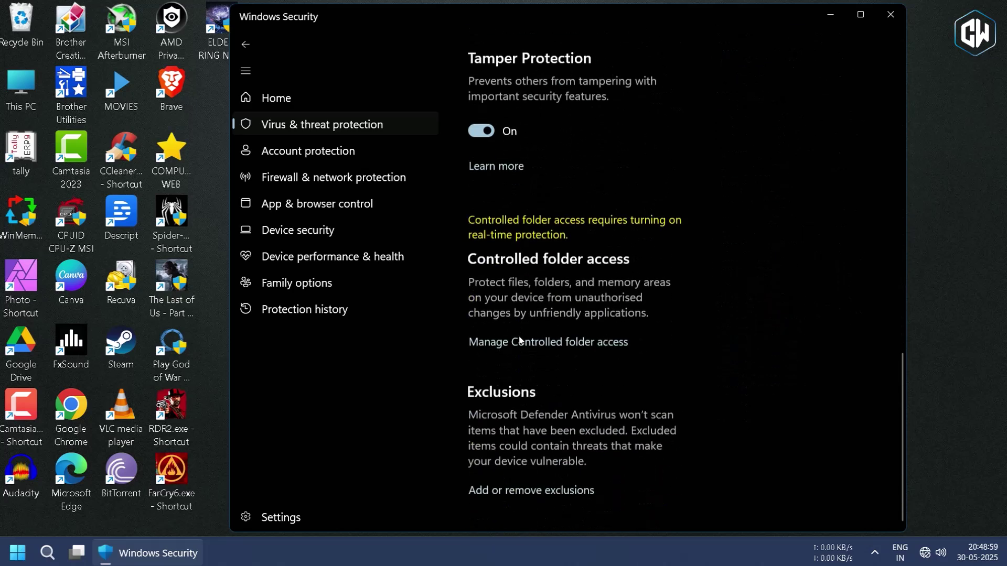
left_click(542, 486)
left_click(455, 390)
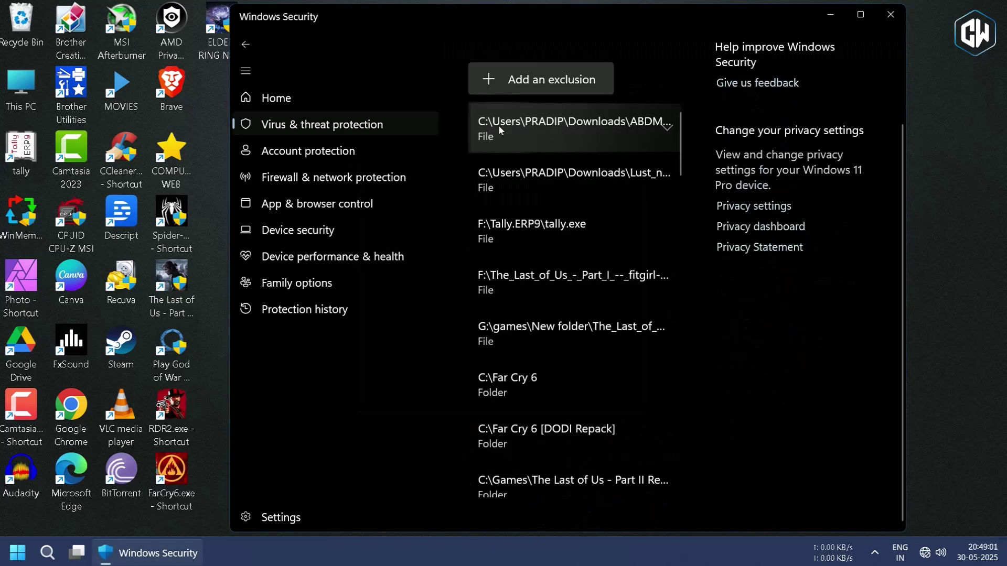
left_click(510, 83)
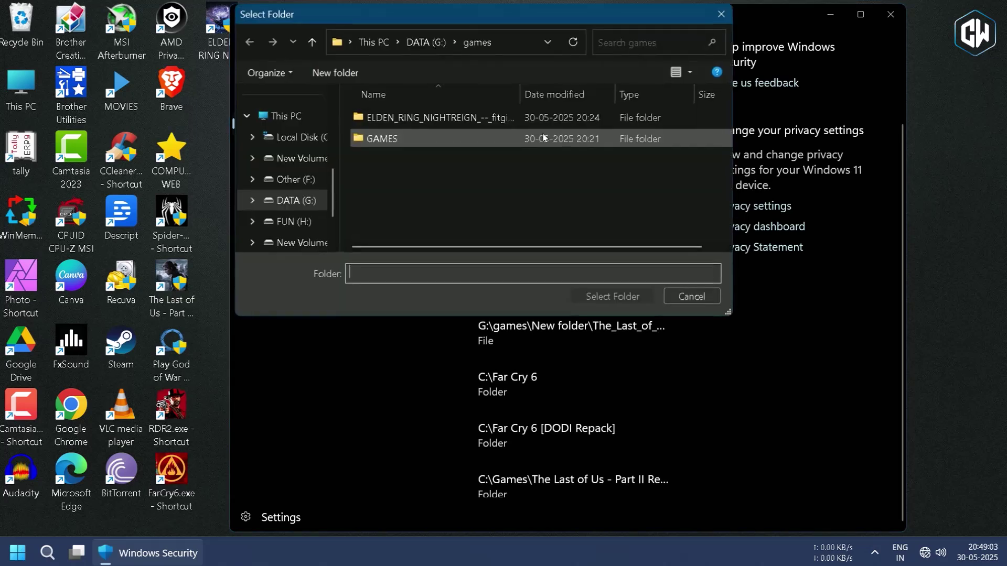
left_click(283, 141)
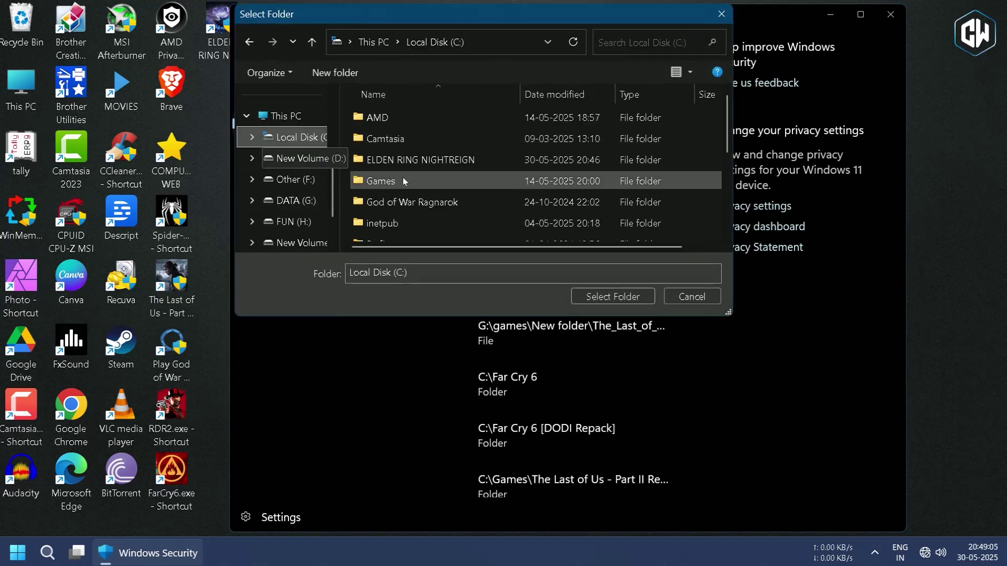
left_click(603, 299)
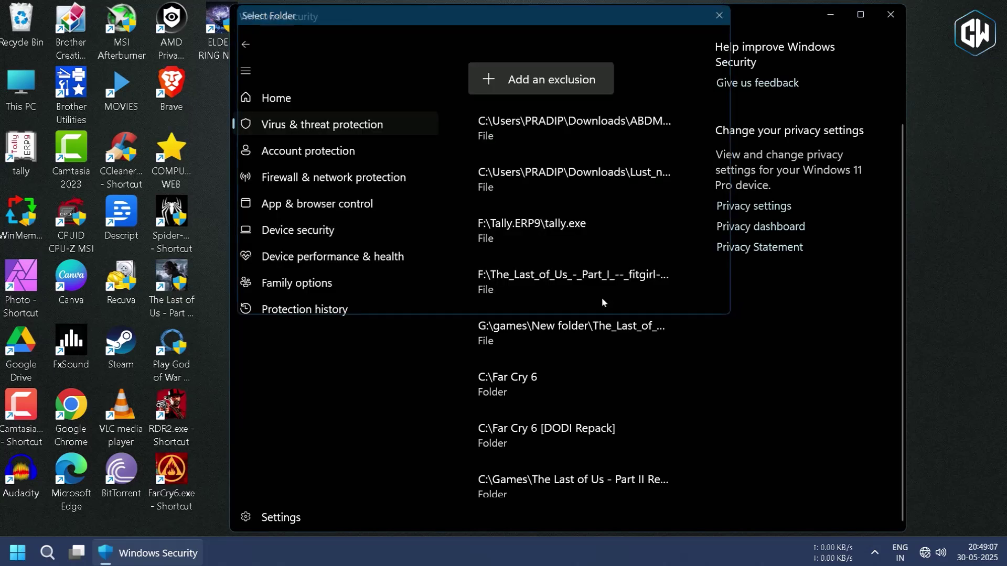
- Turn real-time protection back on from the Windows Security Home page
left_click(344, 103)
left_click(534, 309)
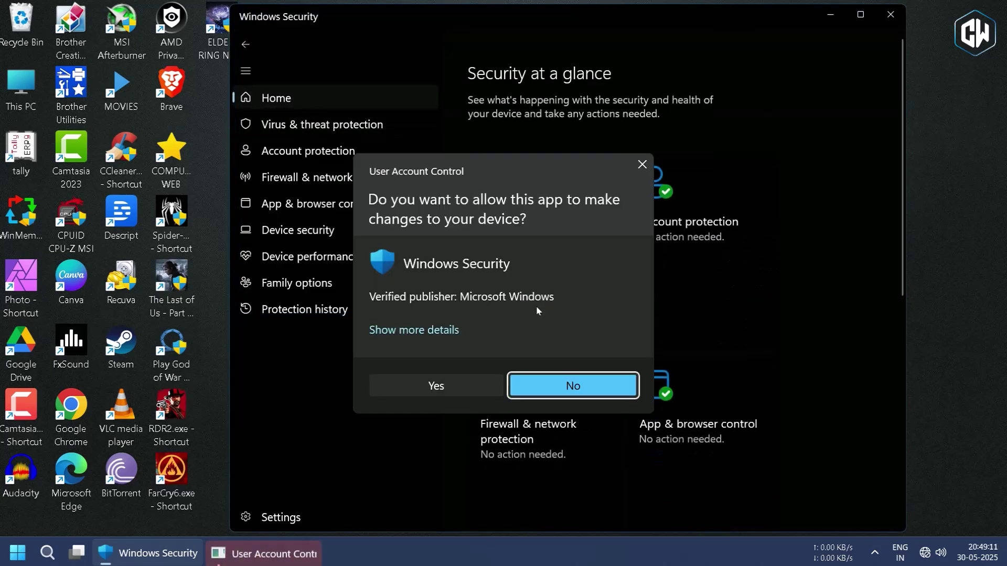
left_click(492, 373)
scroll(493, 309, "down", 3)
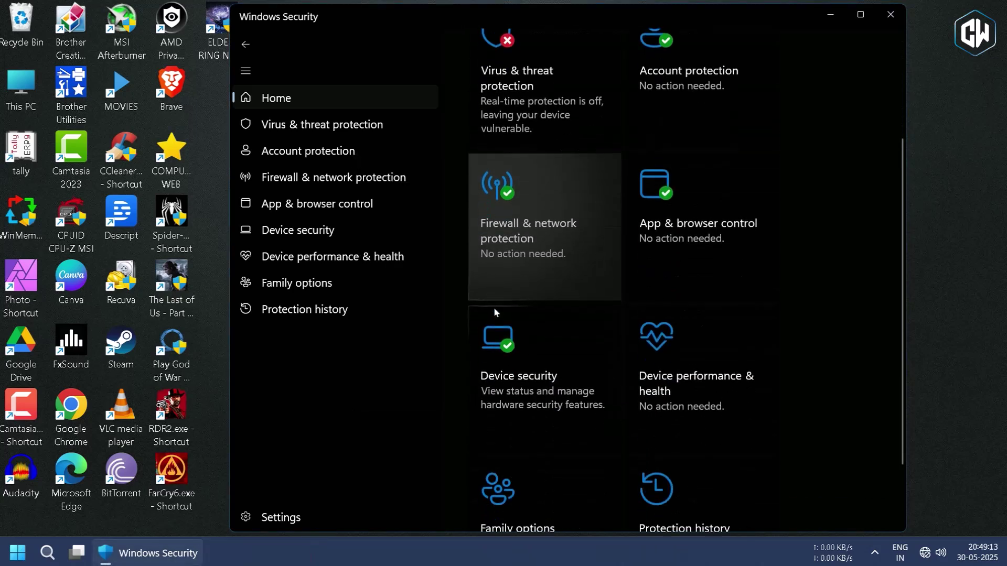
scroll(493, 307, "up", 3)
scroll(493, 307, "down", 4)
scroll(493, 308, "up", 3)
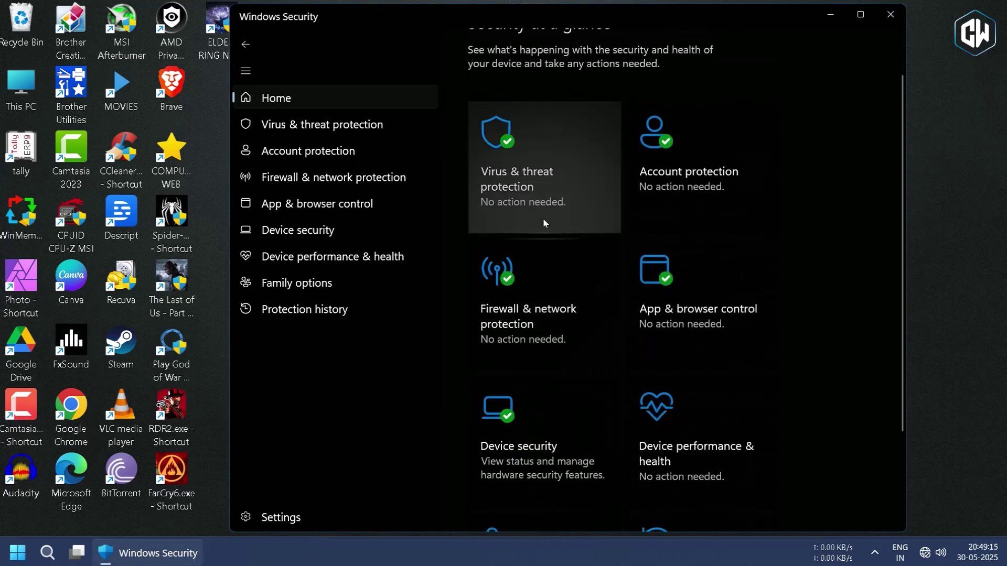
- Close Windows Security, refresh the desktop, and launch the ELDEN RING NIGHTREIGN desktop shortcut
left_click(897, 23)
right_click(452, 81)
left_click(477, 149)
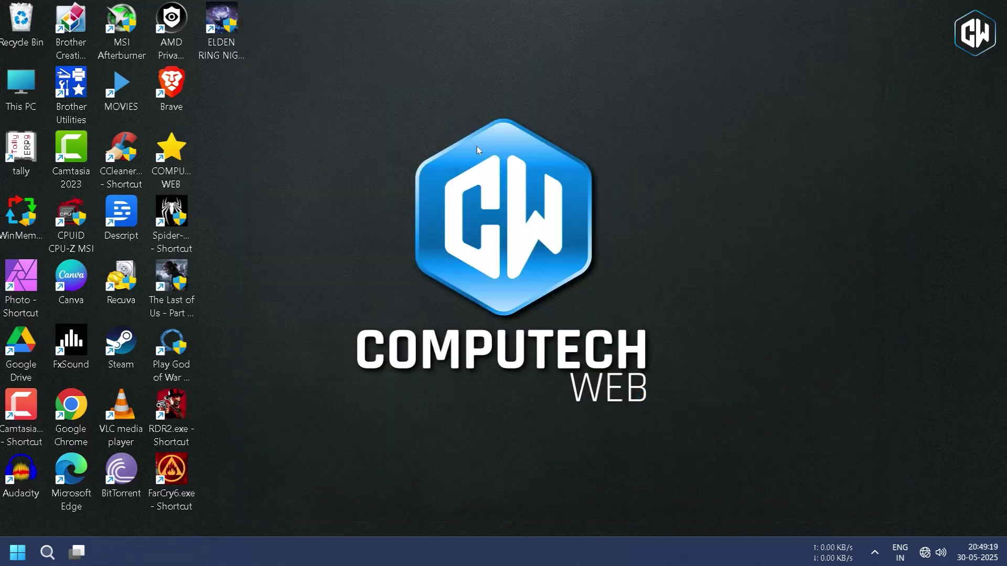
double_click(211, 43)
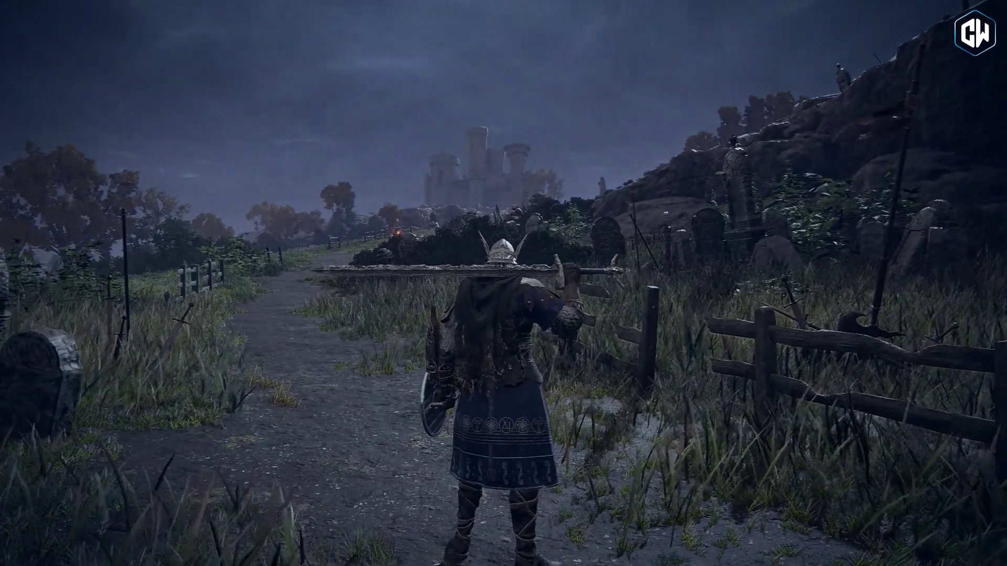
- Run the knight along the path toward the castle, drinking a Sacred Flask on the way
key("w")
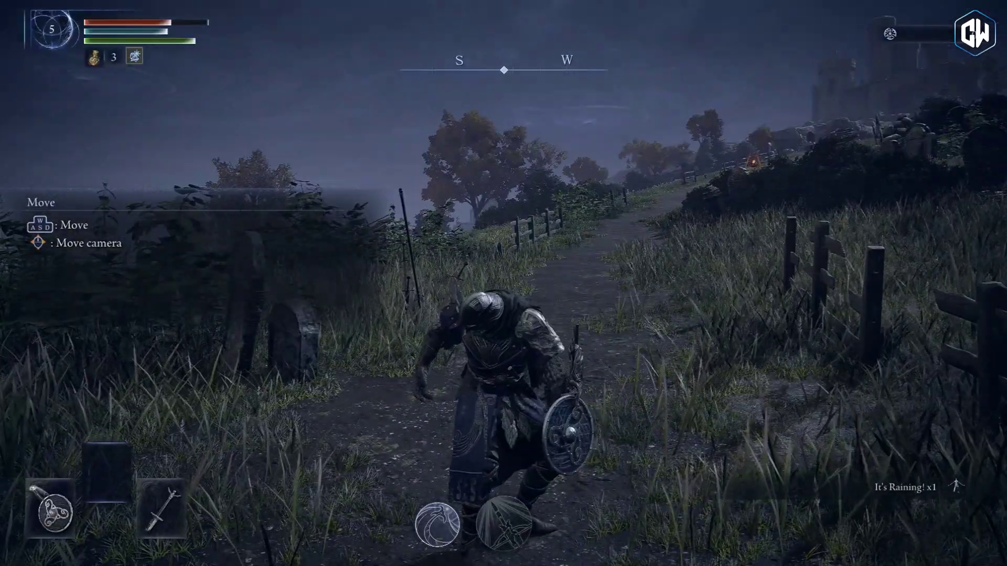
key("w")
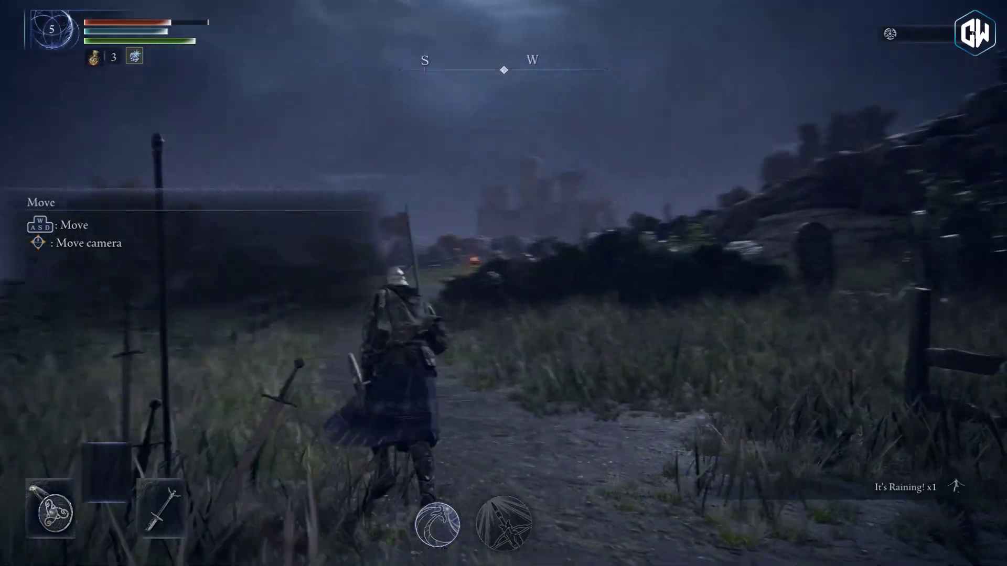
key("w")
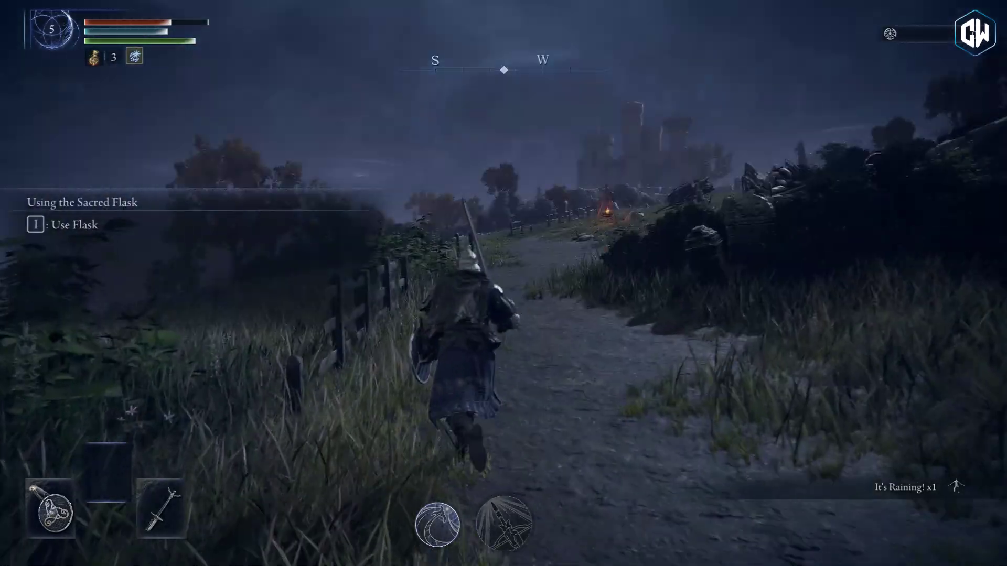
key("w")
key("1")
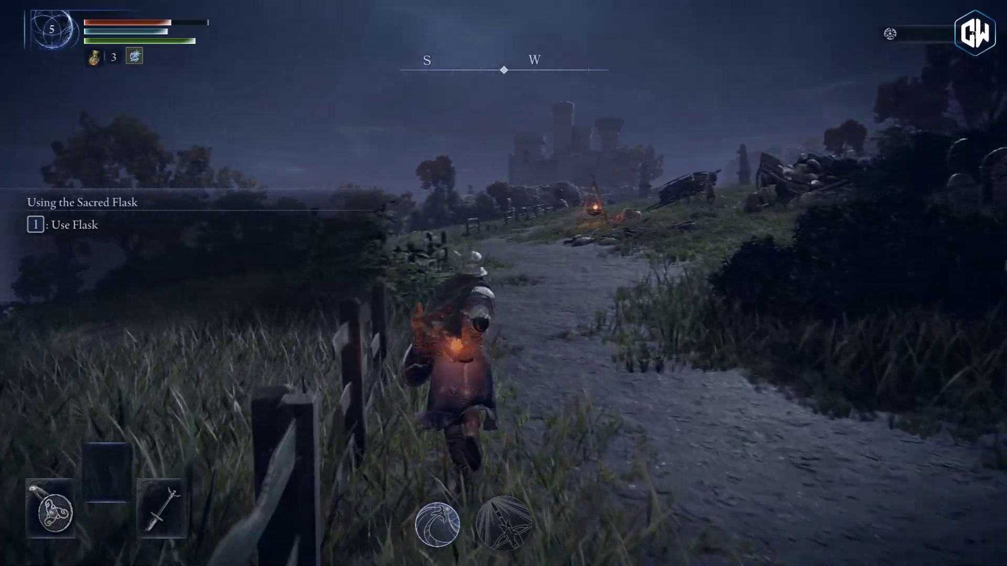
key("w")
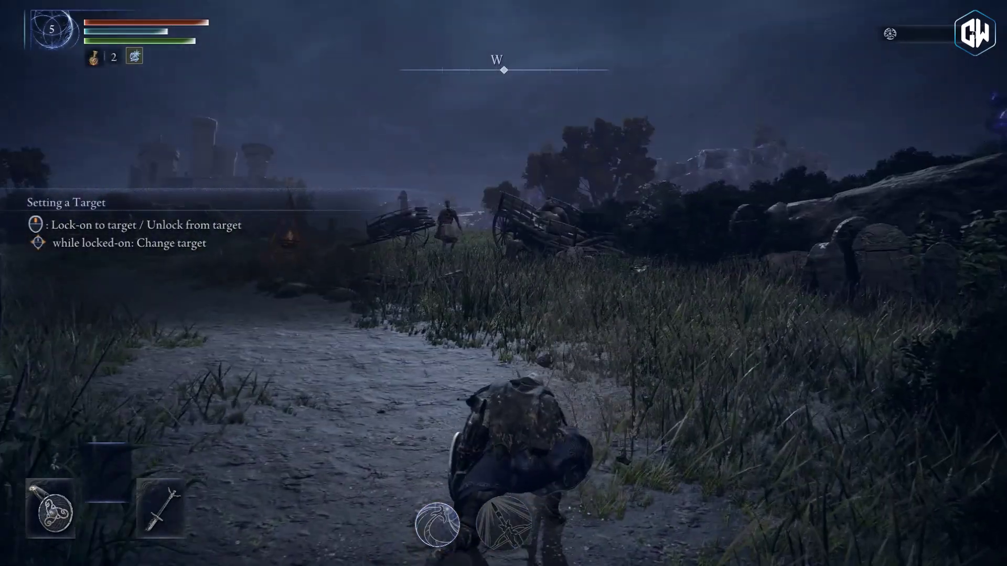
- Attack the enemy twice, then drink the remaining Sacred Flasks until none are left
left_click(503, 283)
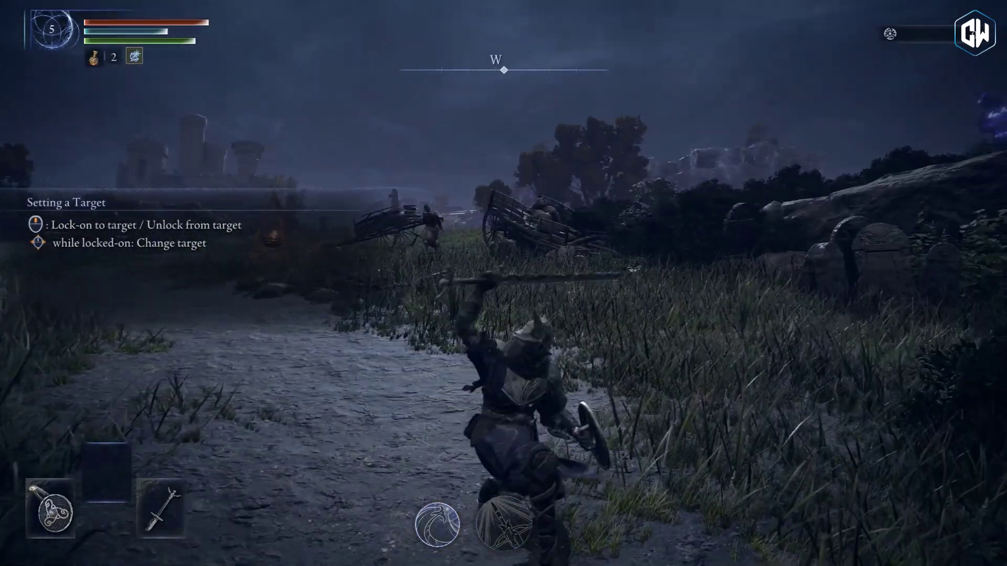
left_click(504, 283)
key("w")
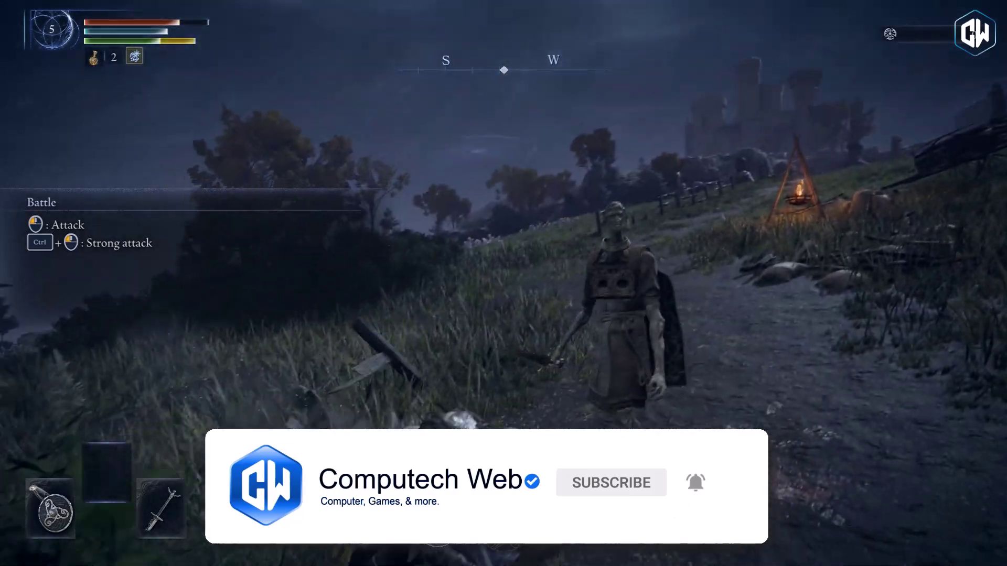
key("r")
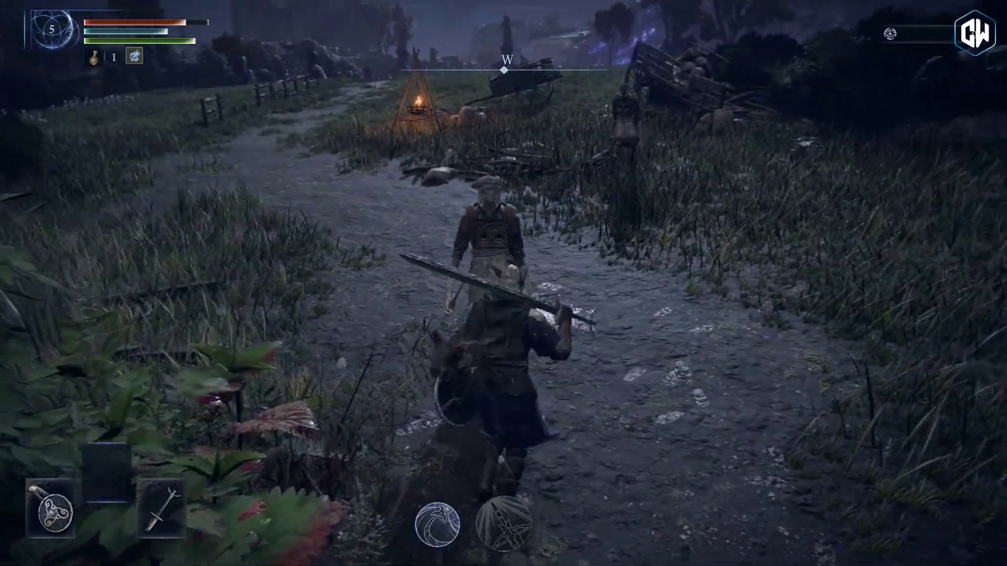
key("r")
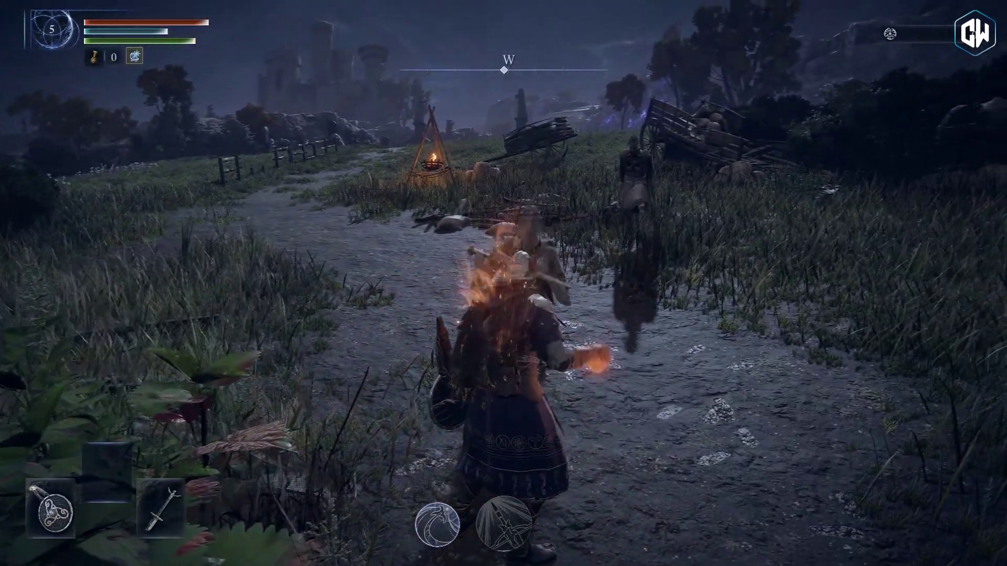